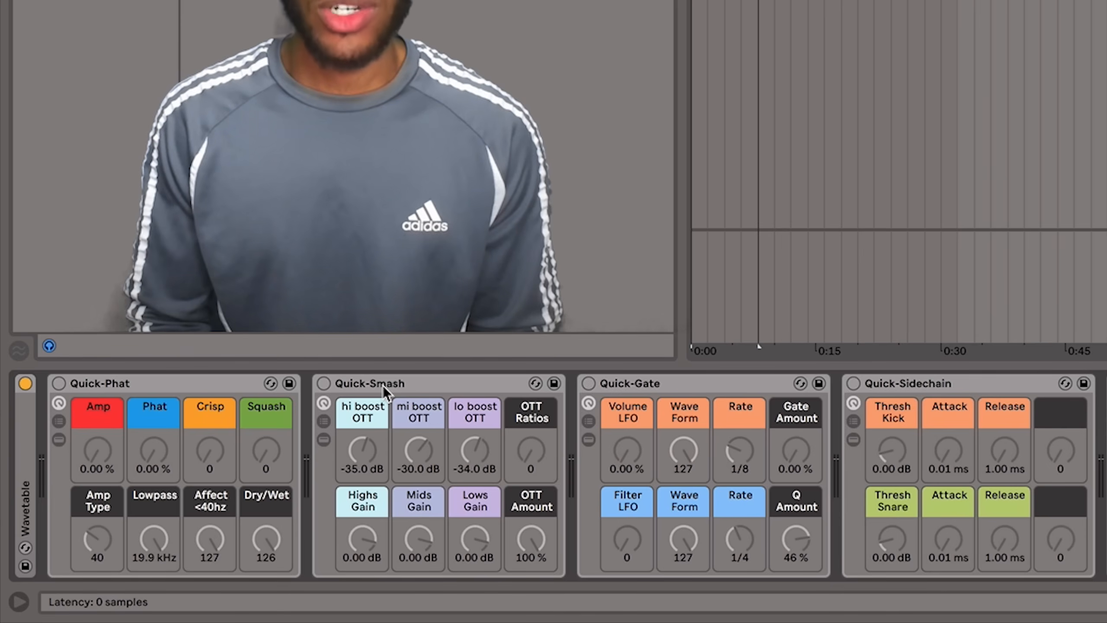
{"action": "left_click", "coordinate": [153, 527]}
{"action": "double_click", "coordinate": [382, 386]}
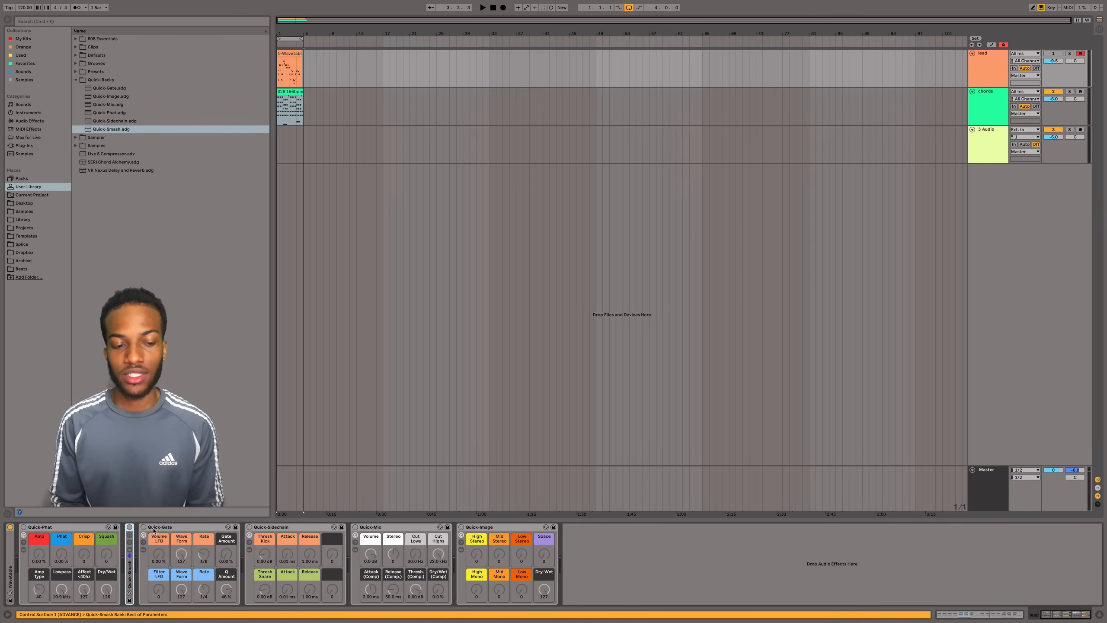
{"action": "double_click", "coordinate": [130, 567]}
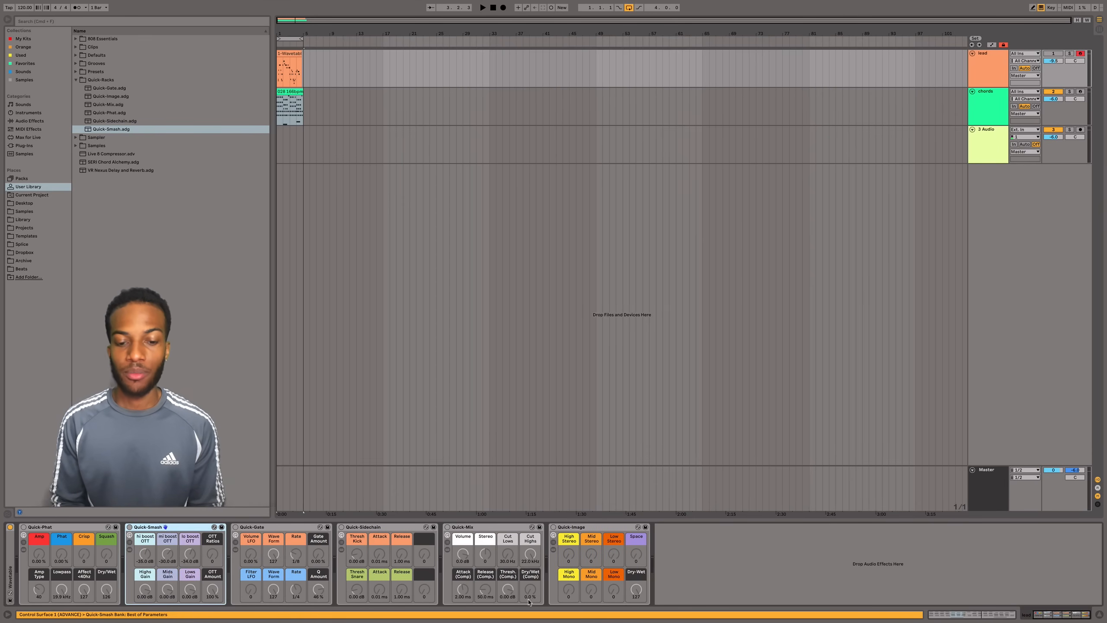
{"action": "left_click", "coordinate": [697, 582]}
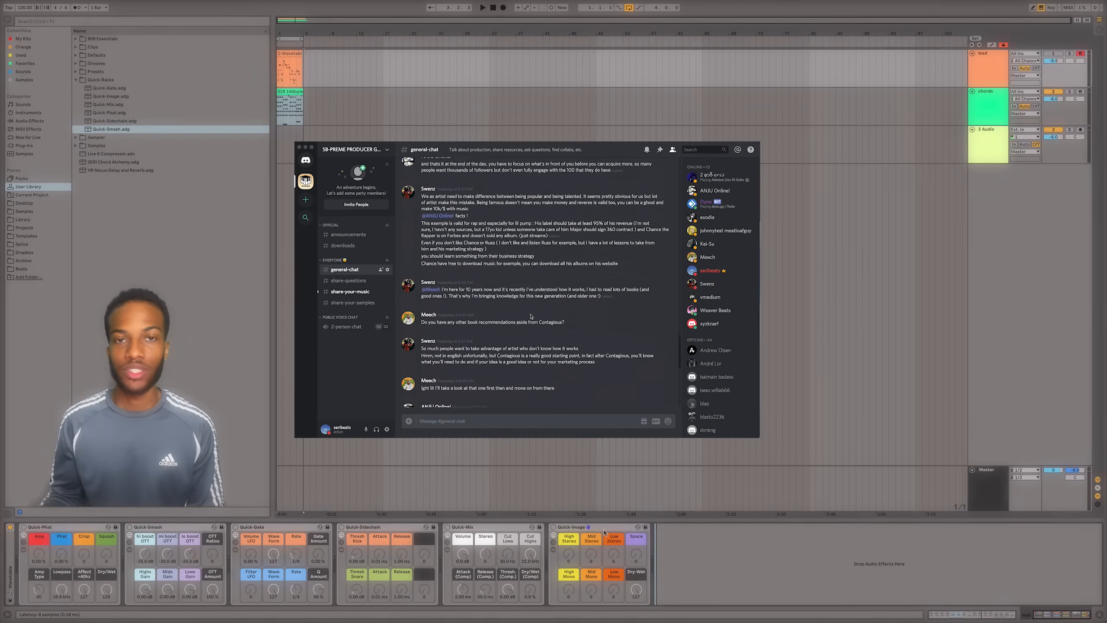
- Switch to Discord and look through the server's share-questions, share-your-music, share-your-samples, announcements and downloads channels
{"action": "scroll", "coordinate": [531, 317], "scroll_direction": "up", "scroll_amount": 2}
{"action": "left_click", "coordinate": [262, 302]}
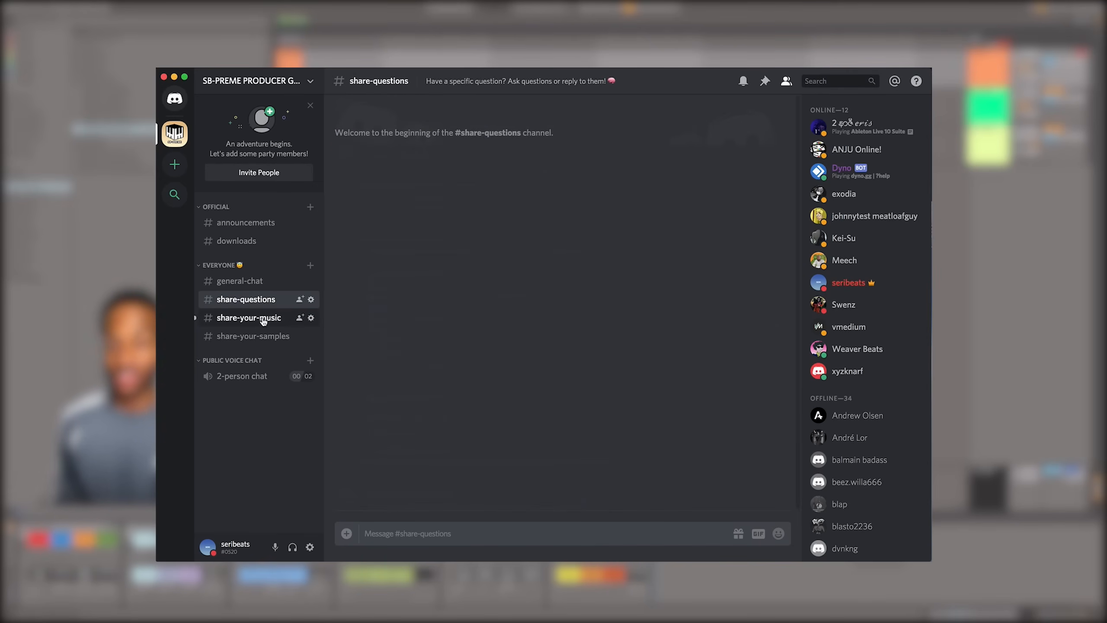
{"action": "left_click", "coordinate": [263, 319]}
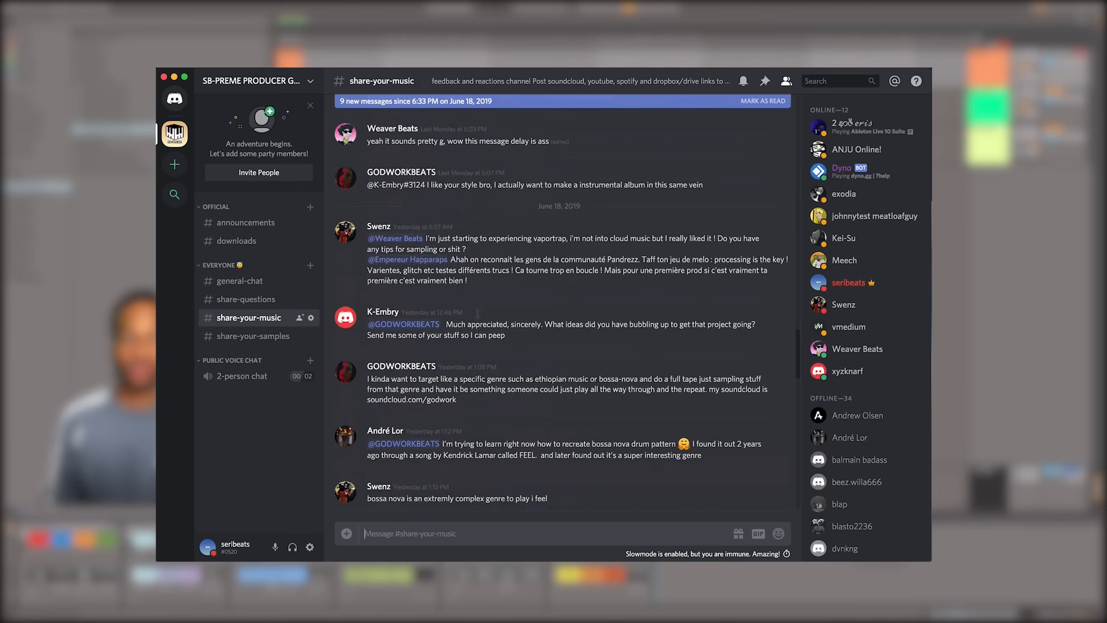
{"action": "scroll", "coordinate": [478, 313], "scroll_direction": "up", "scroll_amount": 15}
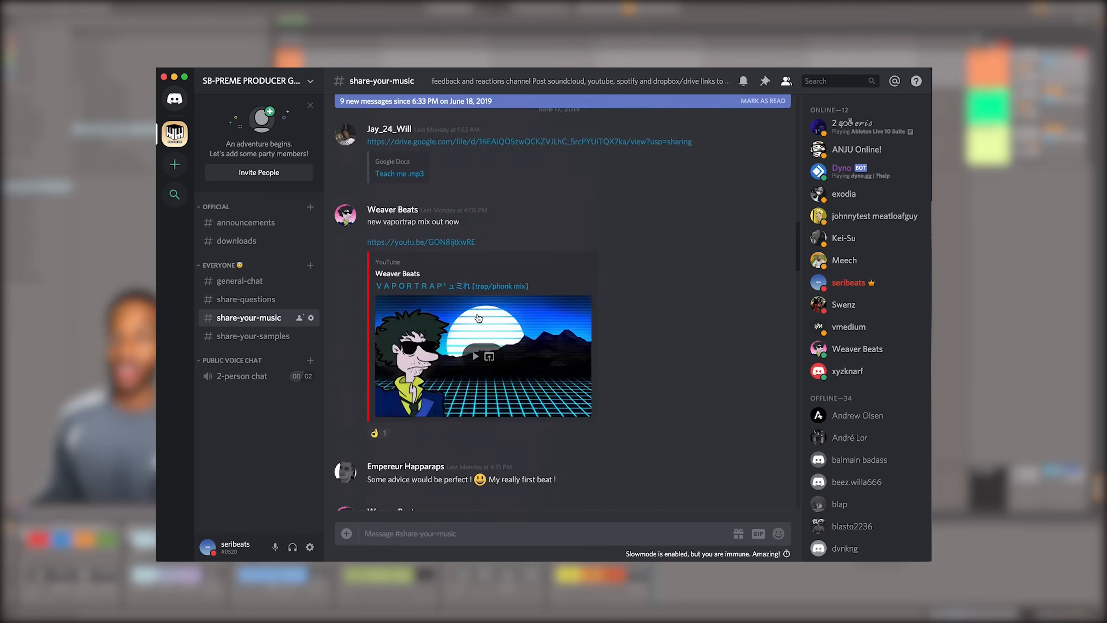
{"action": "left_click", "coordinate": [288, 342]}
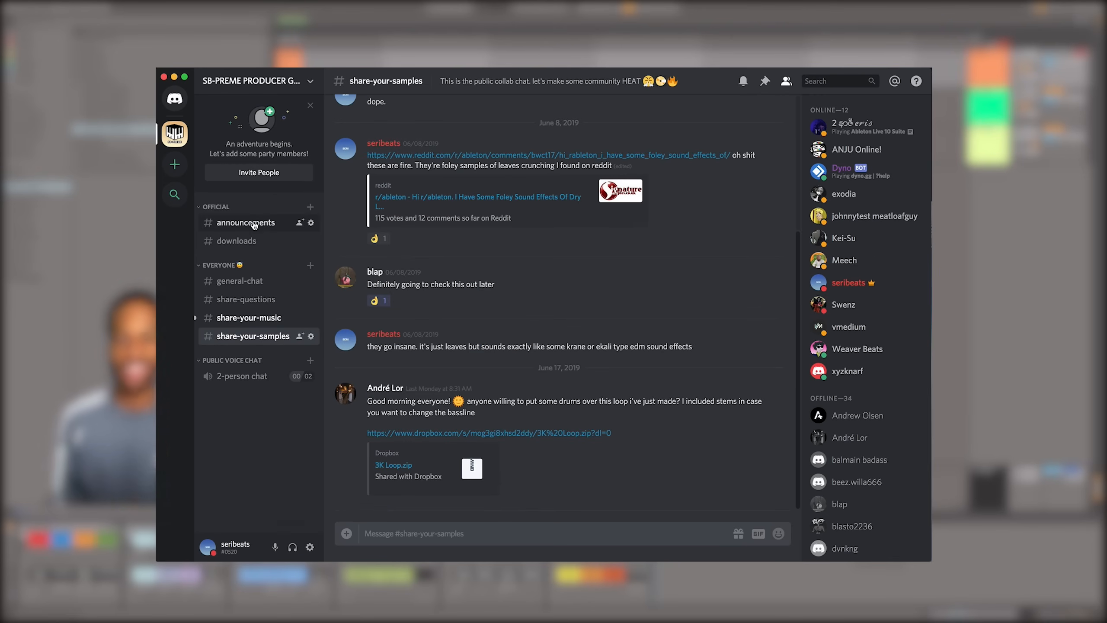
{"action": "left_click", "coordinate": [255, 224]}
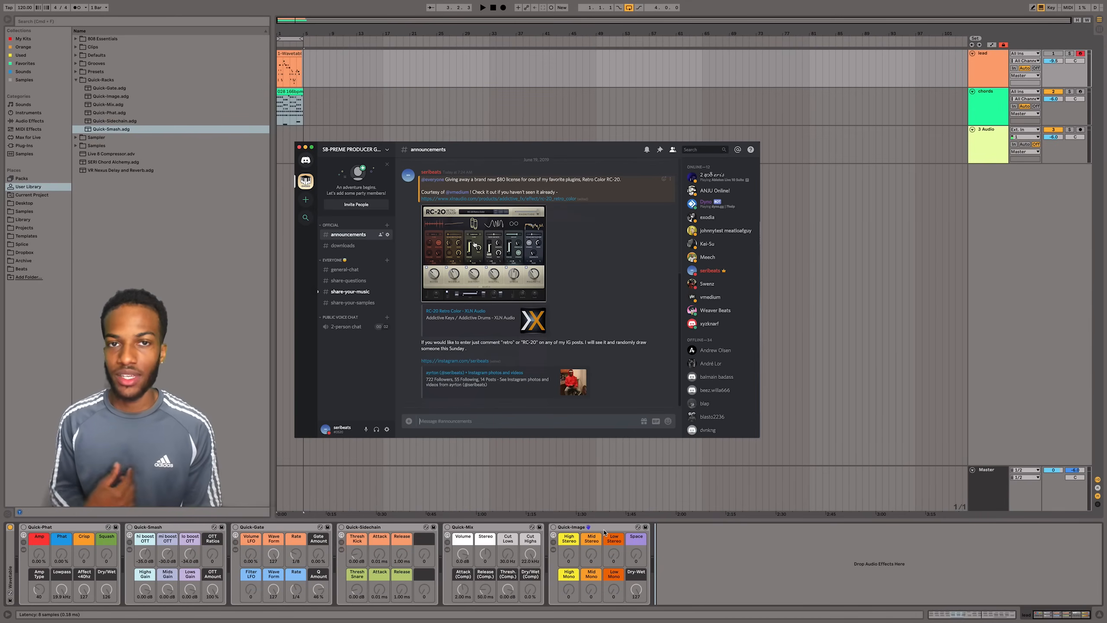
{"action": "left_click", "coordinate": [343, 245]}
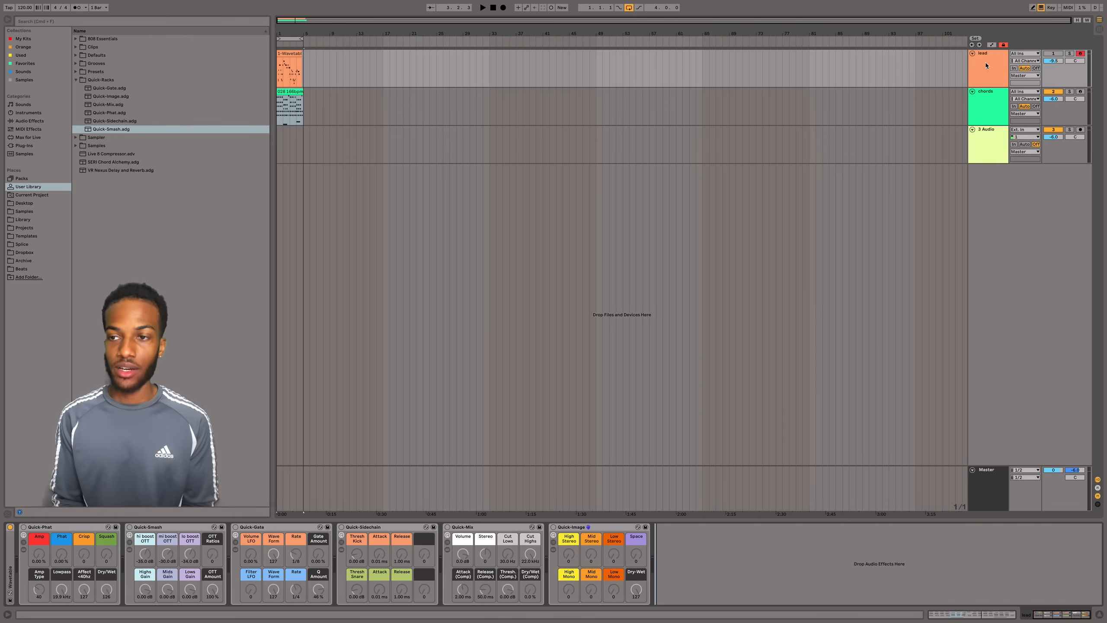
- Solo the lead track and play back its Wavetable clip to hear the dry lead
{"action": "left_click", "coordinate": [986, 65]}
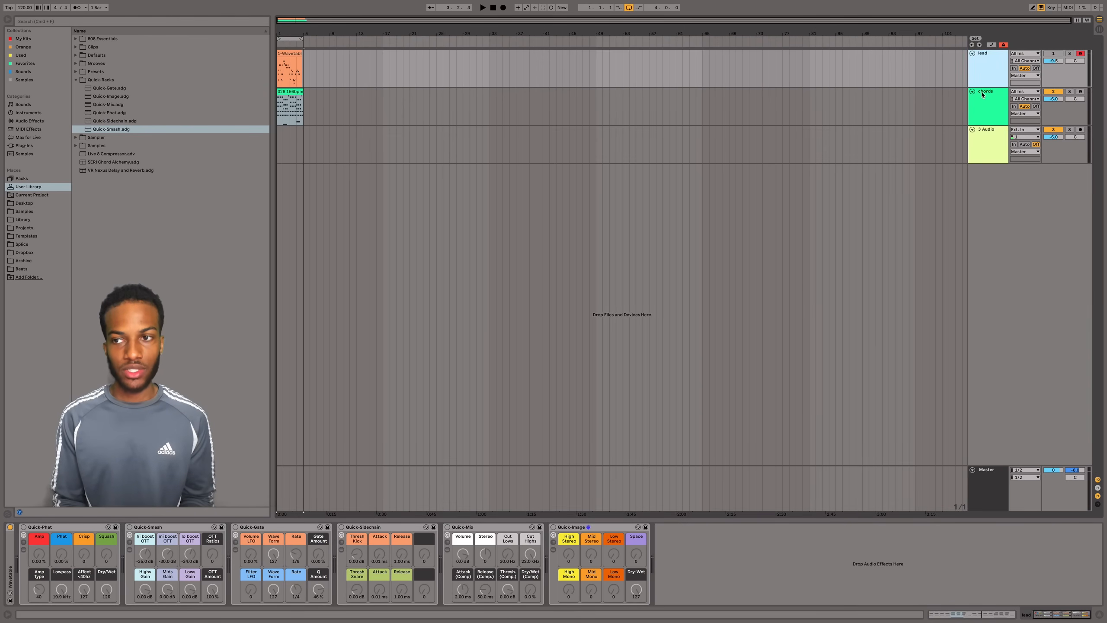
{"action": "left_click", "coordinate": [979, 97]}
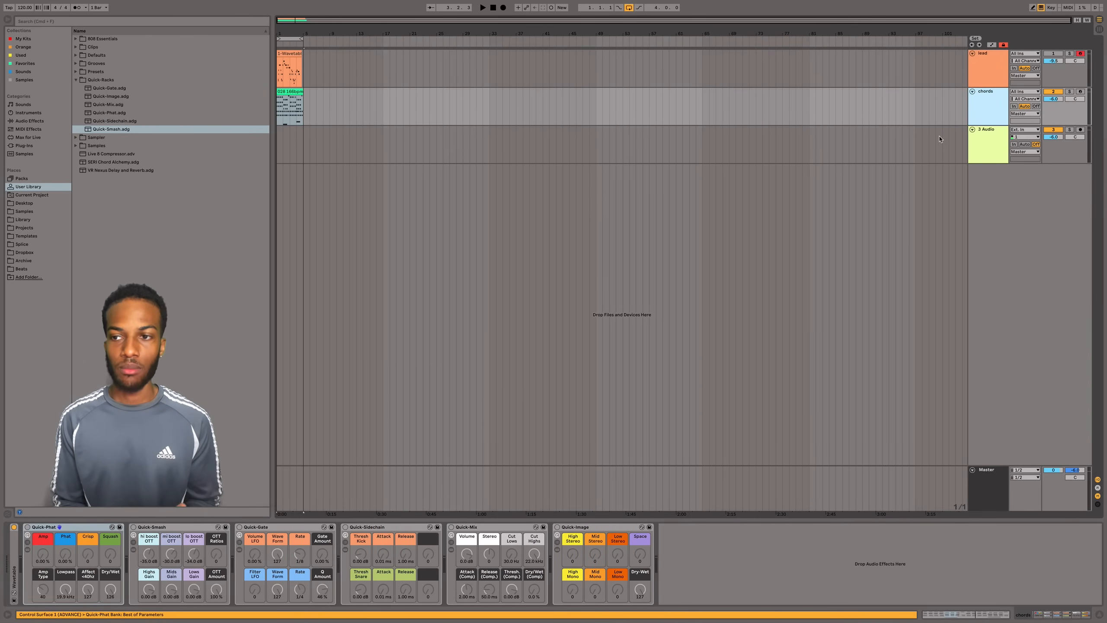
{"action": "left_click", "coordinate": [1069, 53]}
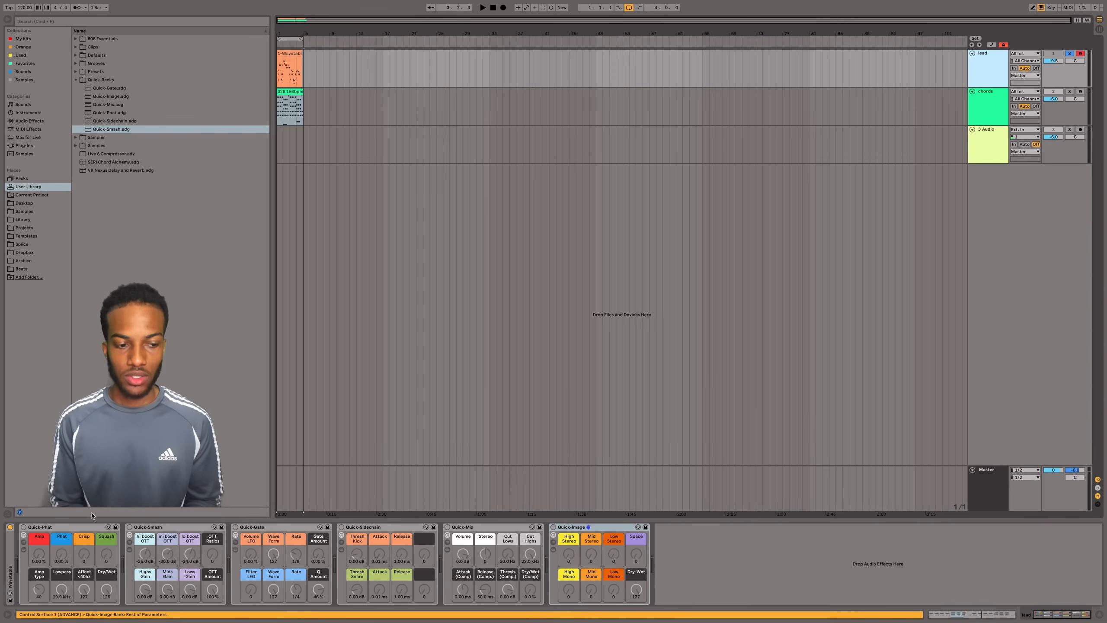
{"action": "left_click", "coordinate": [296, 53]}
{"action": "key", "text": "space"}
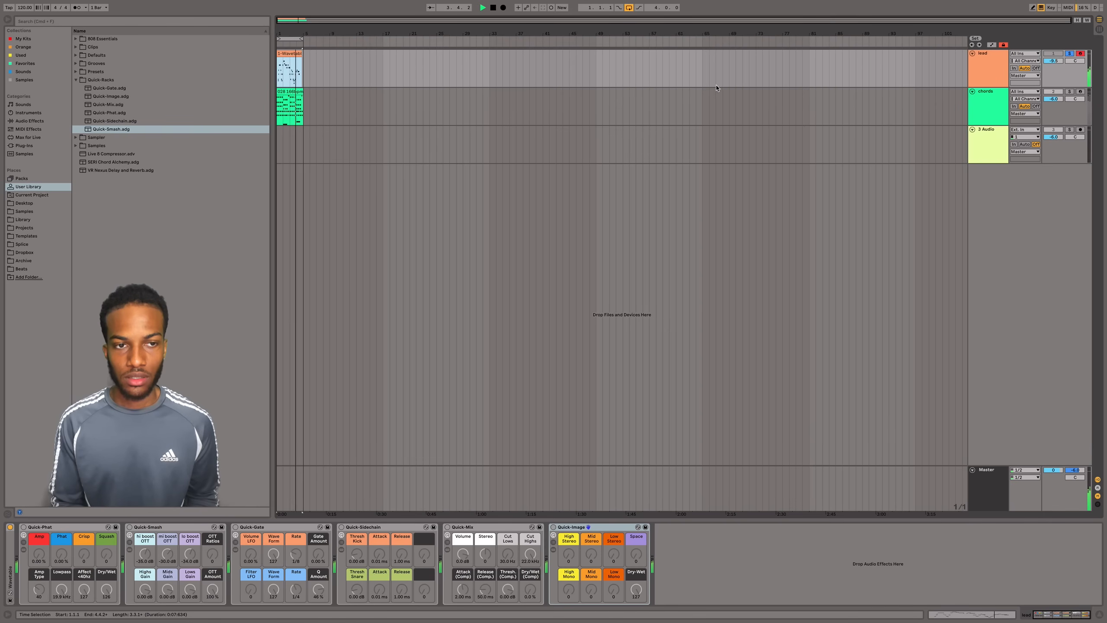
{"action": "key", "text": "space"}
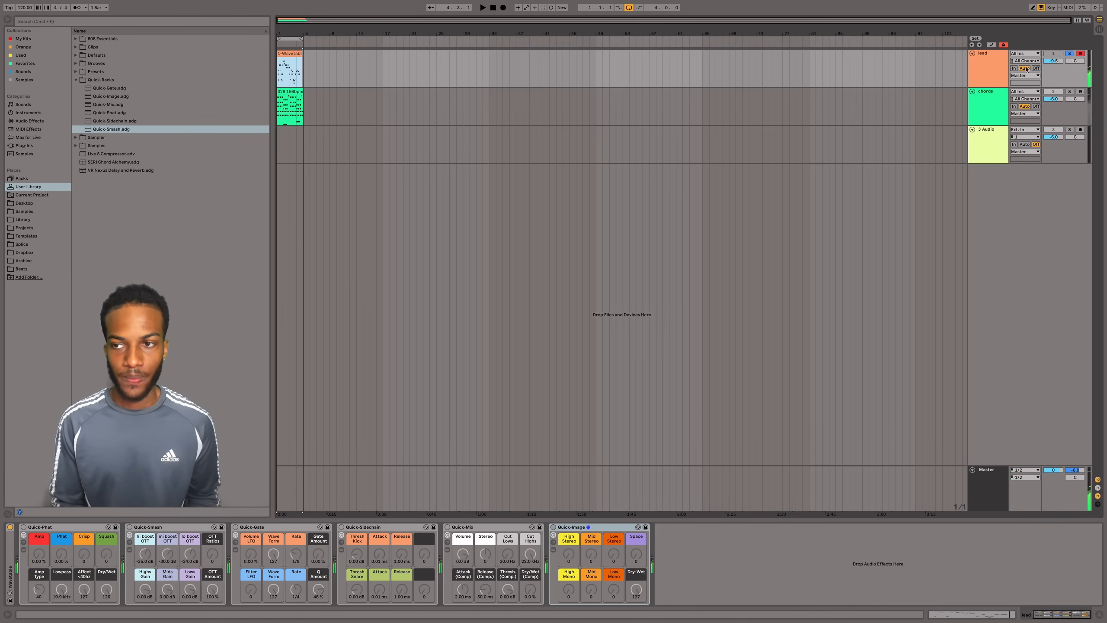
- Solo the chords track in place of the lead and play back its clip
{"action": "left_click", "coordinate": [1069, 54]}
{"action": "left_click", "coordinate": [1069, 91]}
{"action": "key", "text": "space"}
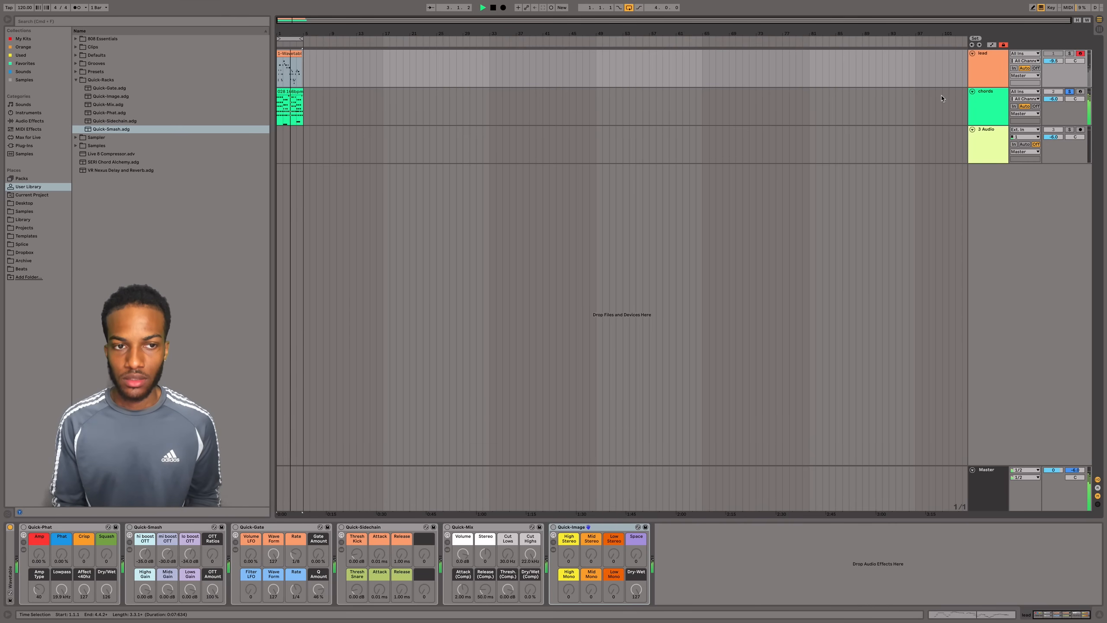
{"action": "double_click", "coordinate": [290, 92]}
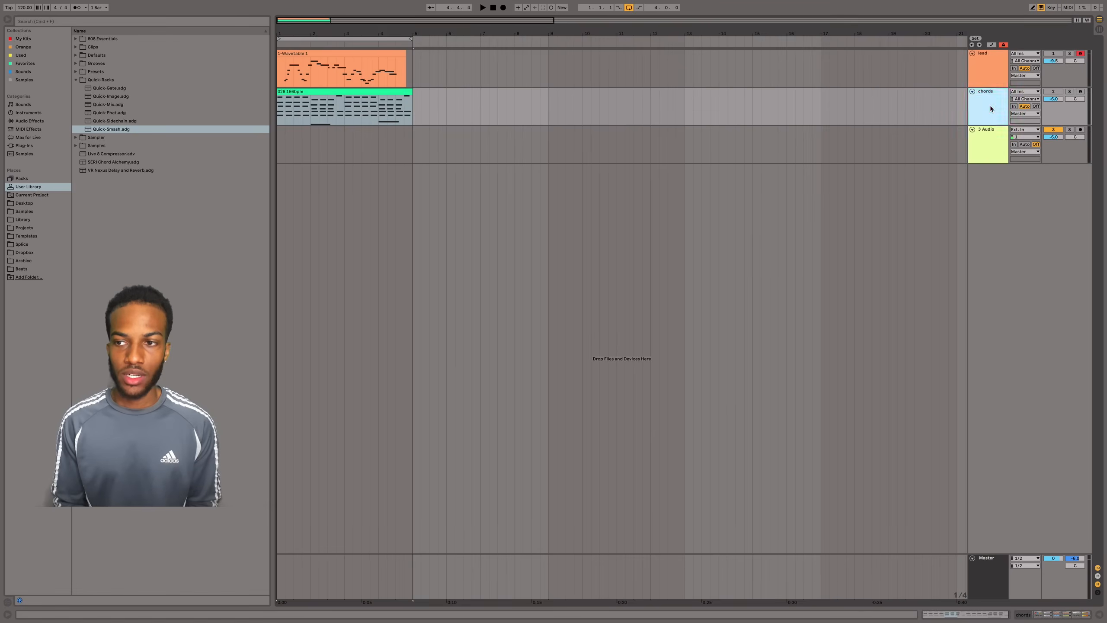
- Display the lead track's device chain and fold the chords track in the arrangement
{"action": "left_click", "coordinate": [995, 68]}
{"action": "double_click", "coordinate": [994, 68]}
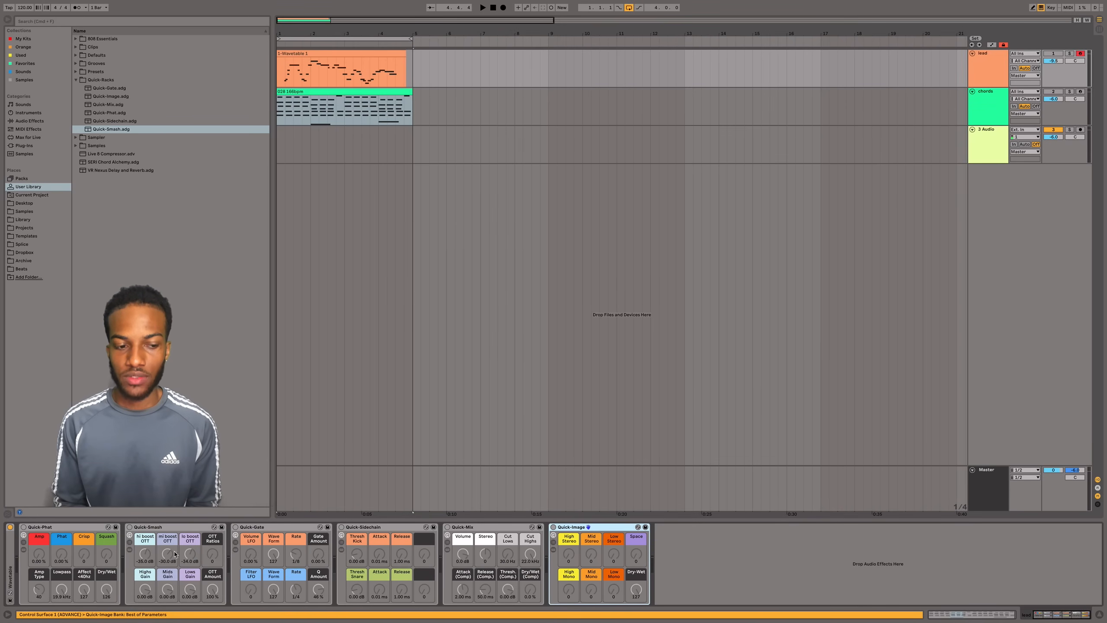
{"action": "left_click", "coordinate": [972, 92]}
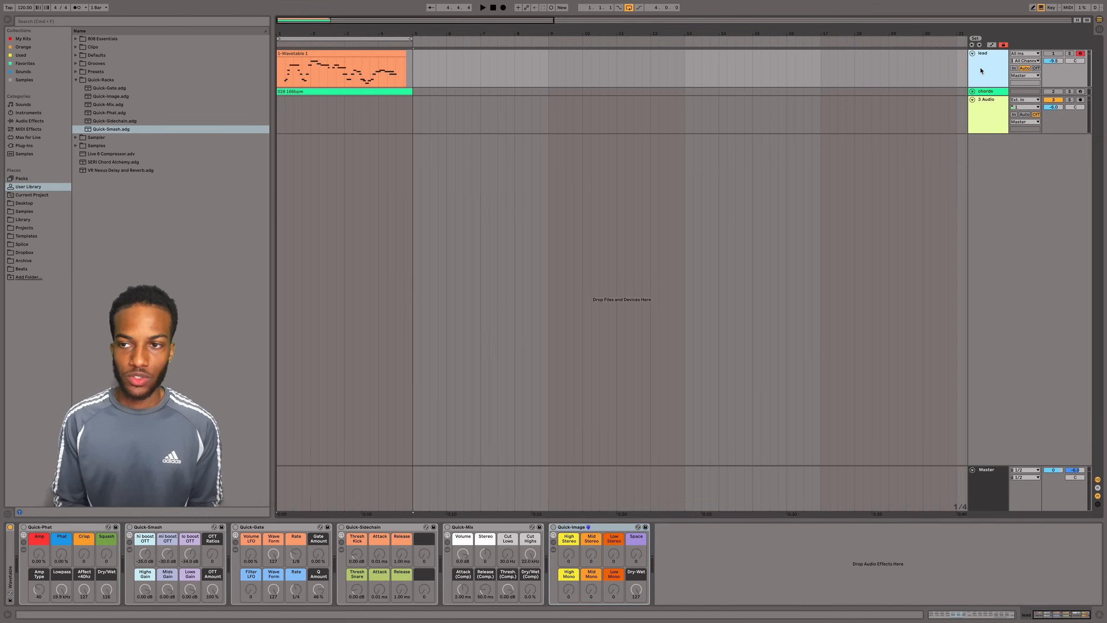
- Turn on the lead's Quick-Phat rack and inspect the devices in its Distortion and Sub (dry) chains
{"action": "left_click", "coordinate": [23, 527]}
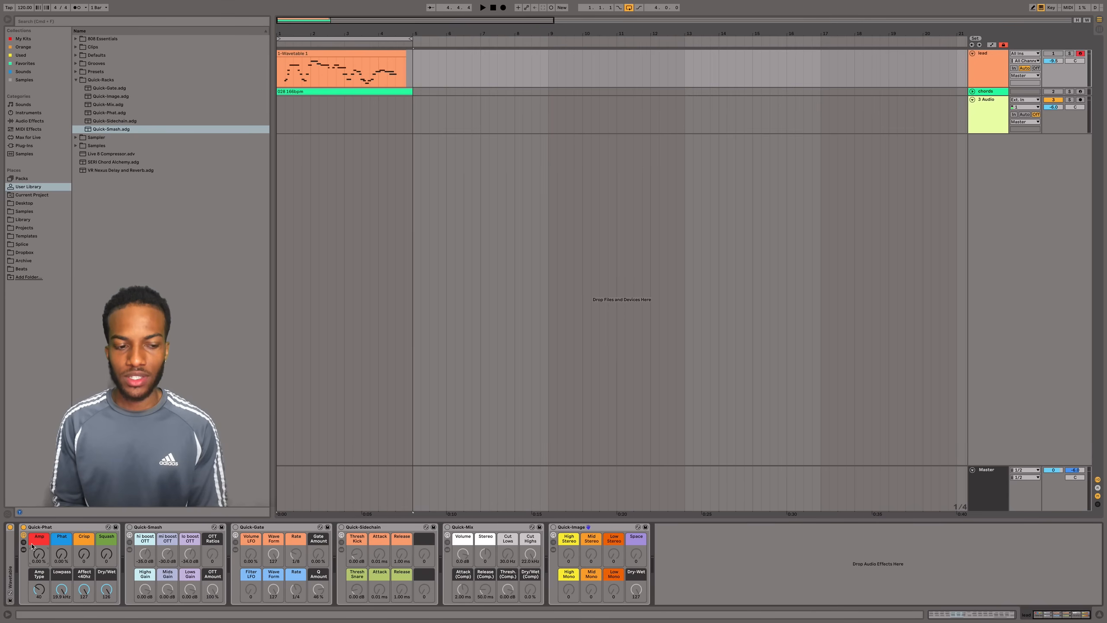
{"action": "left_click", "coordinate": [23, 542]}
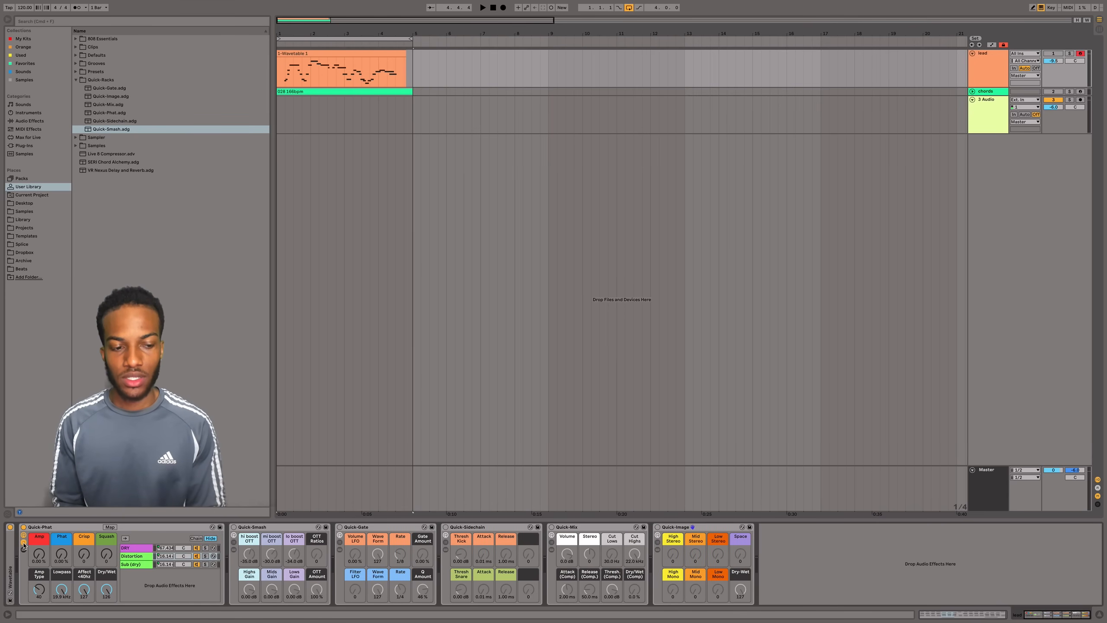
{"action": "left_click", "coordinate": [145, 558]}
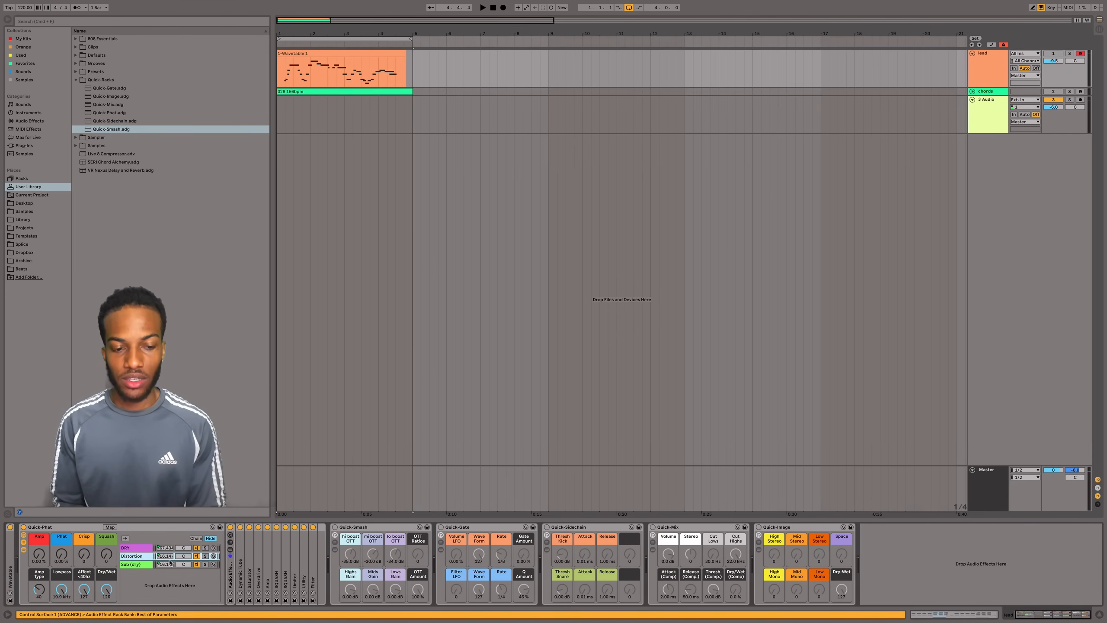
{"action": "left_click", "coordinate": [140, 565]}
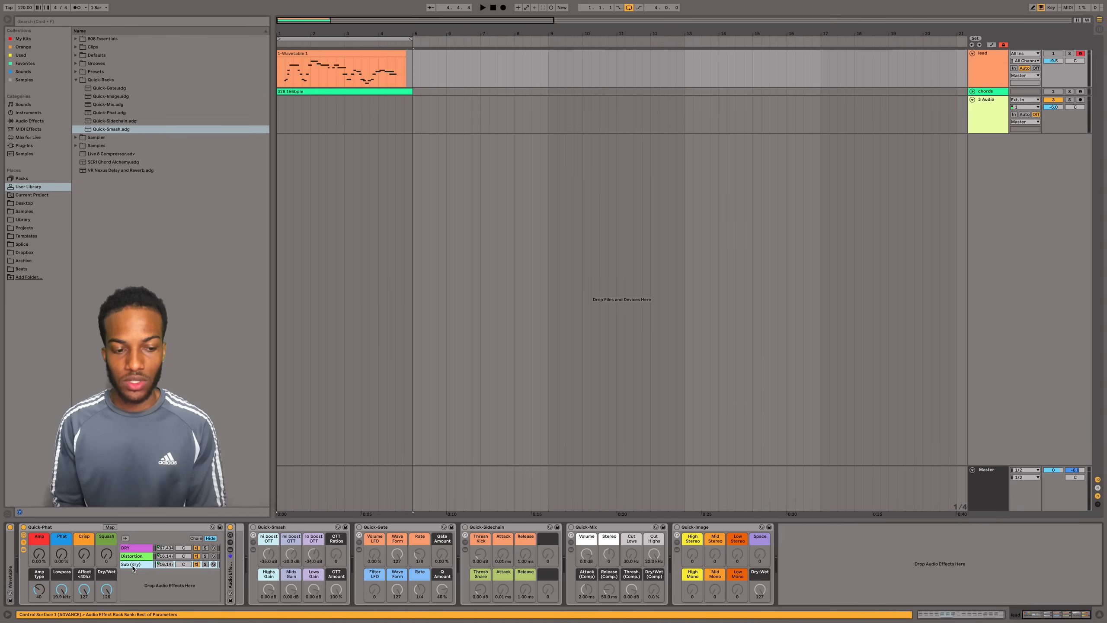
{"action": "left_click", "coordinate": [138, 560]}
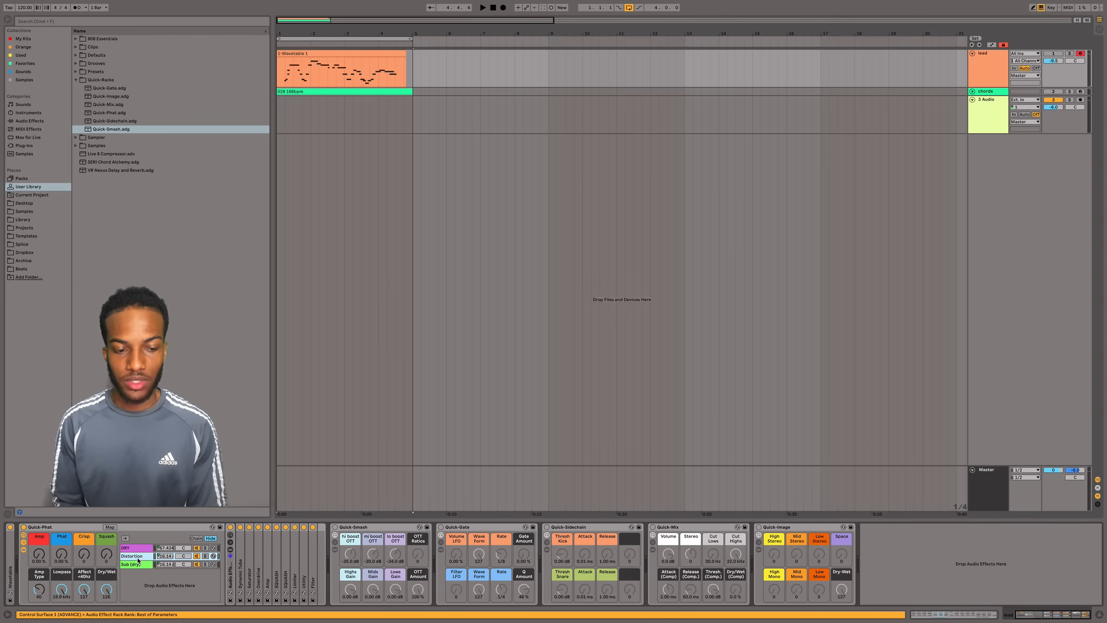
{"action": "left_click", "coordinate": [24, 542]}
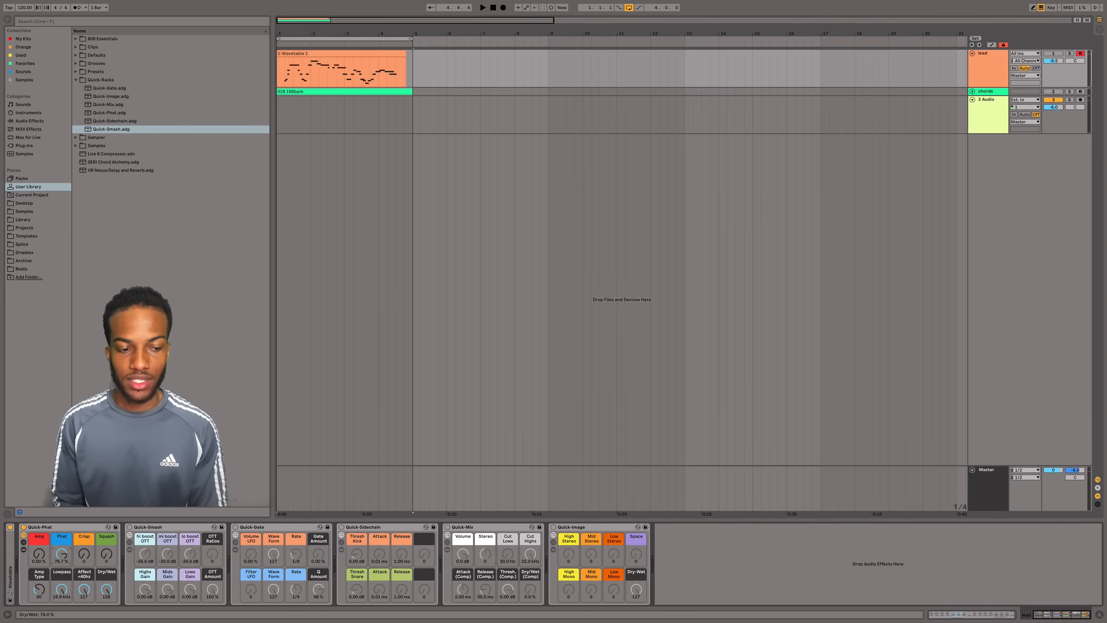
- Unfold the Amp device inside Quick-Phat's Distortion chain and try the Boost amp type
{"action": "left_click_drag", "start_coordinate": [84, 556], "coordinate": [106, 584]}
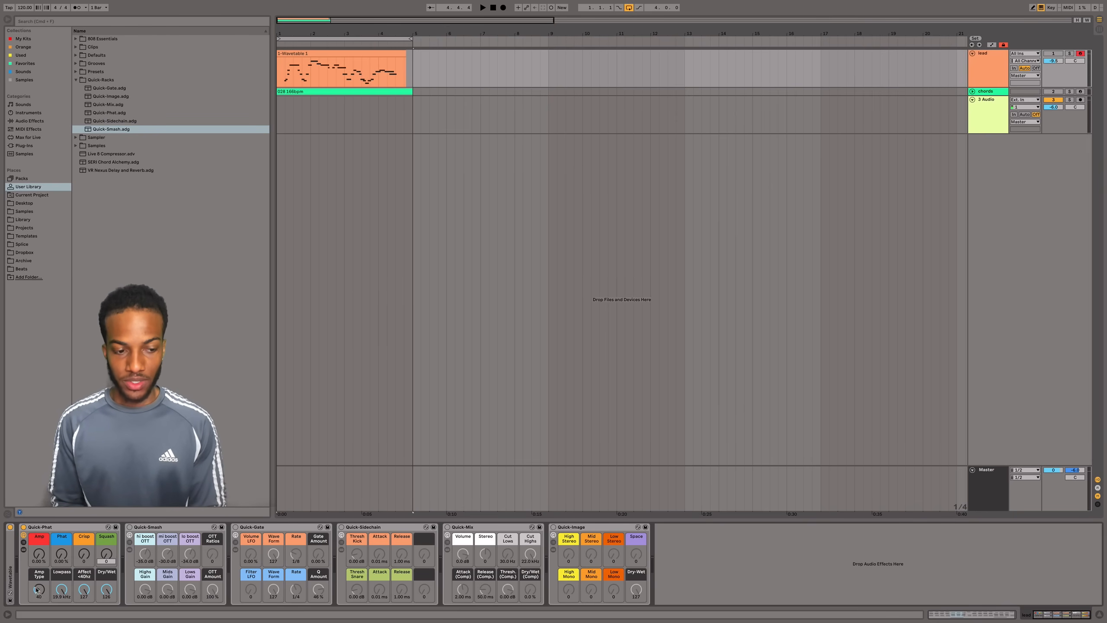
{"action": "left_click", "coordinate": [24, 549]}
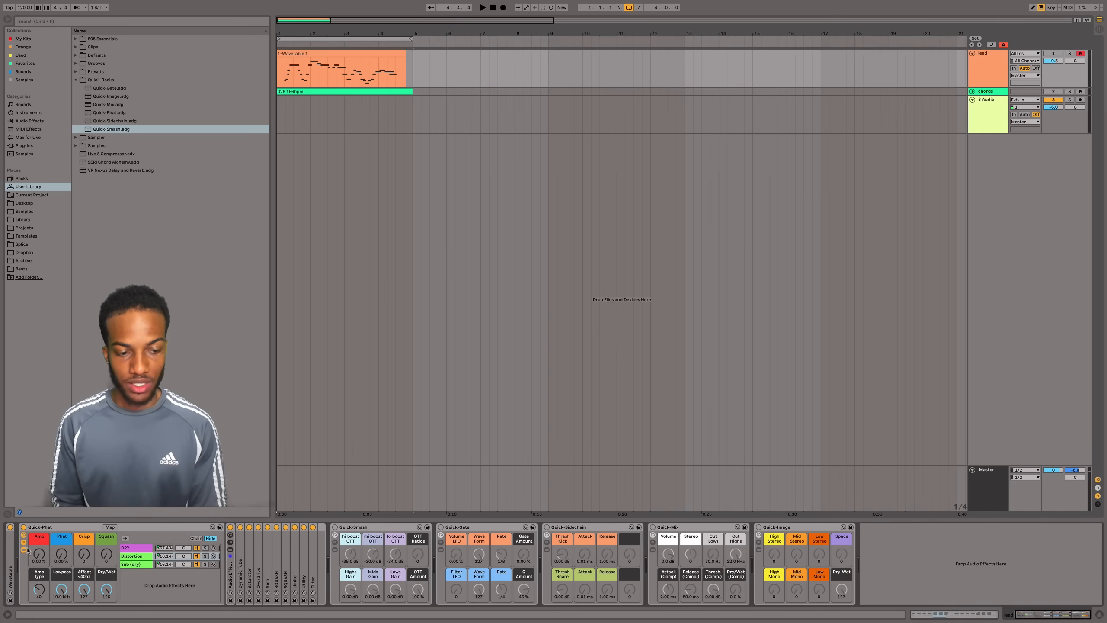
{"action": "double_click", "coordinate": [266, 573]}
{"action": "left_click_drag", "start_coordinate": [40, 556], "coordinate": [39, 601]}
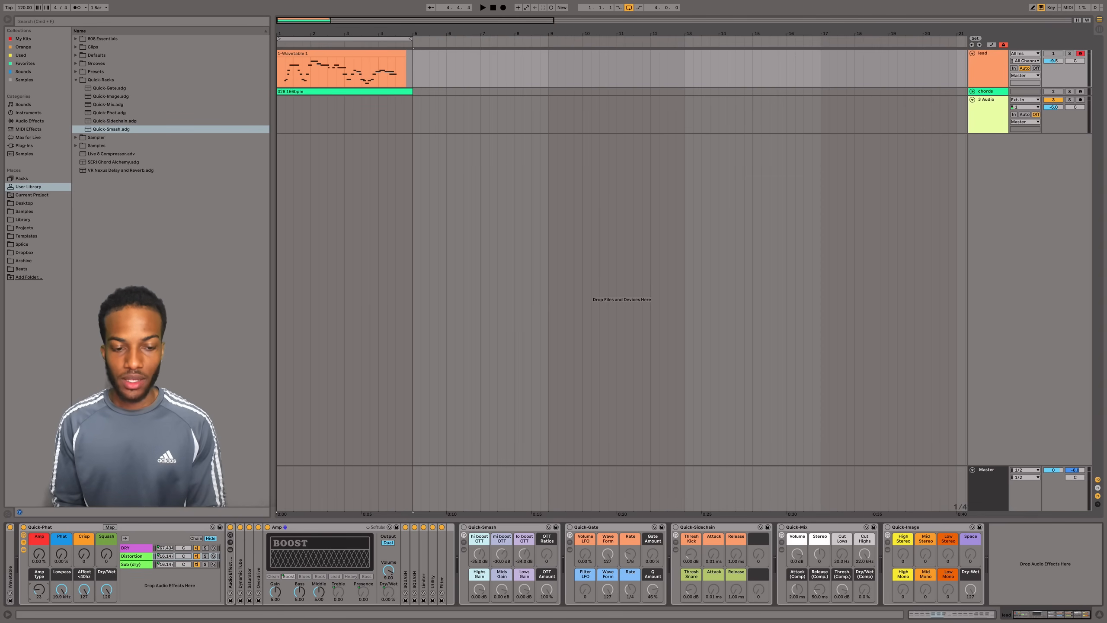
{"action": "left_click", "coordinate": [24, 549]}
{"action": "left_click", "coordinate": [23, 542]}
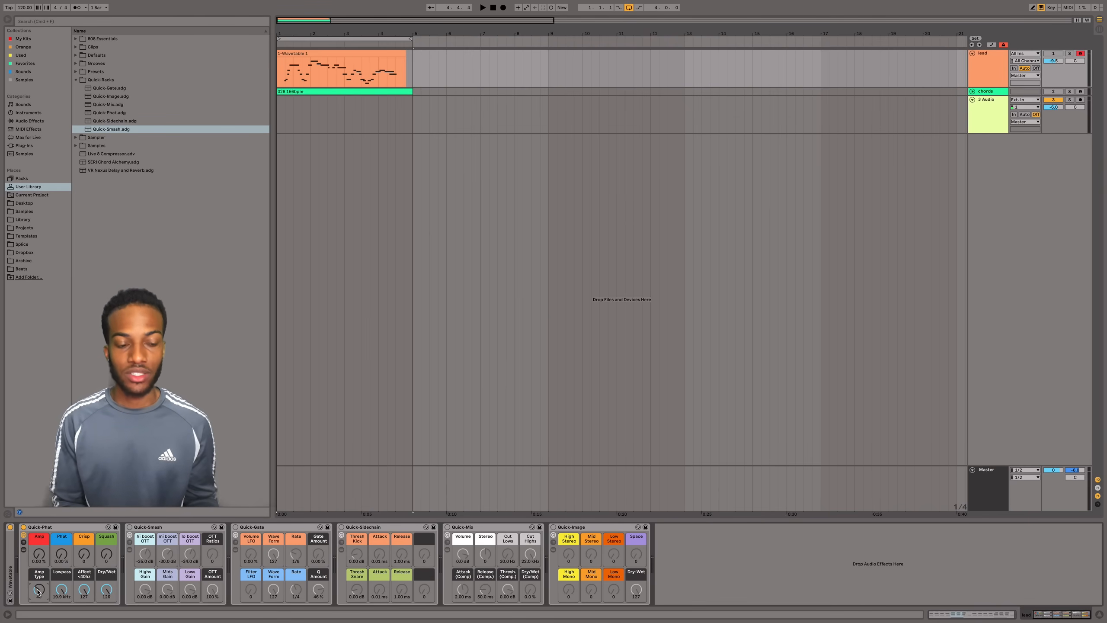
- While auditioning the soloed lead, set Quick-Phat's Amp to 100%, Amp Type to 102 and Phat to 70.9%
{"action": "key", "text": "space"}
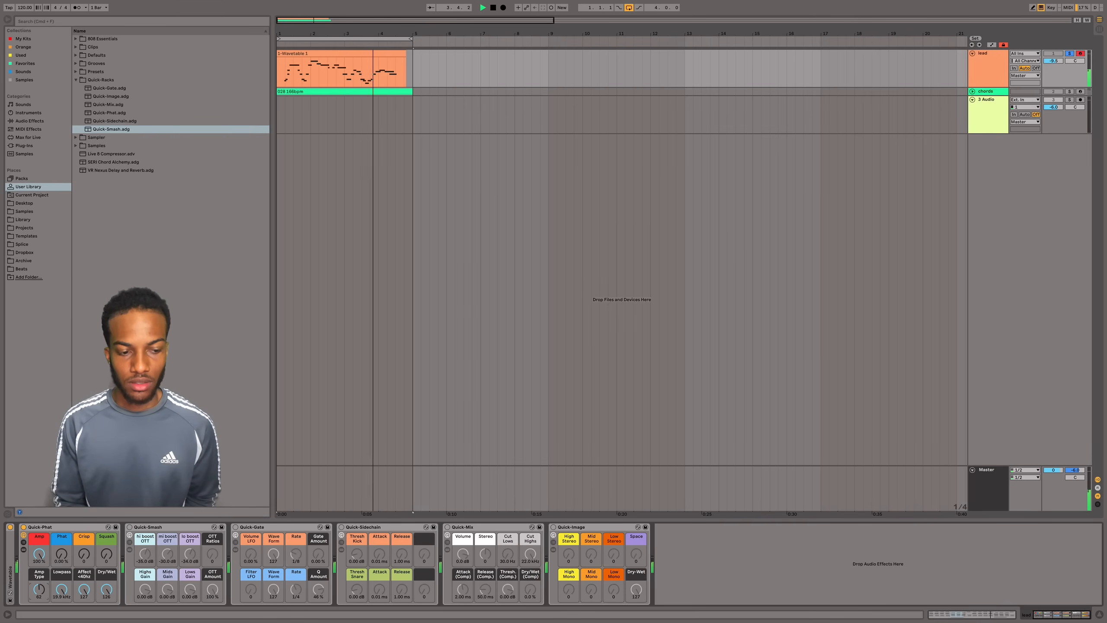
{"action": "key", "text": "space"}
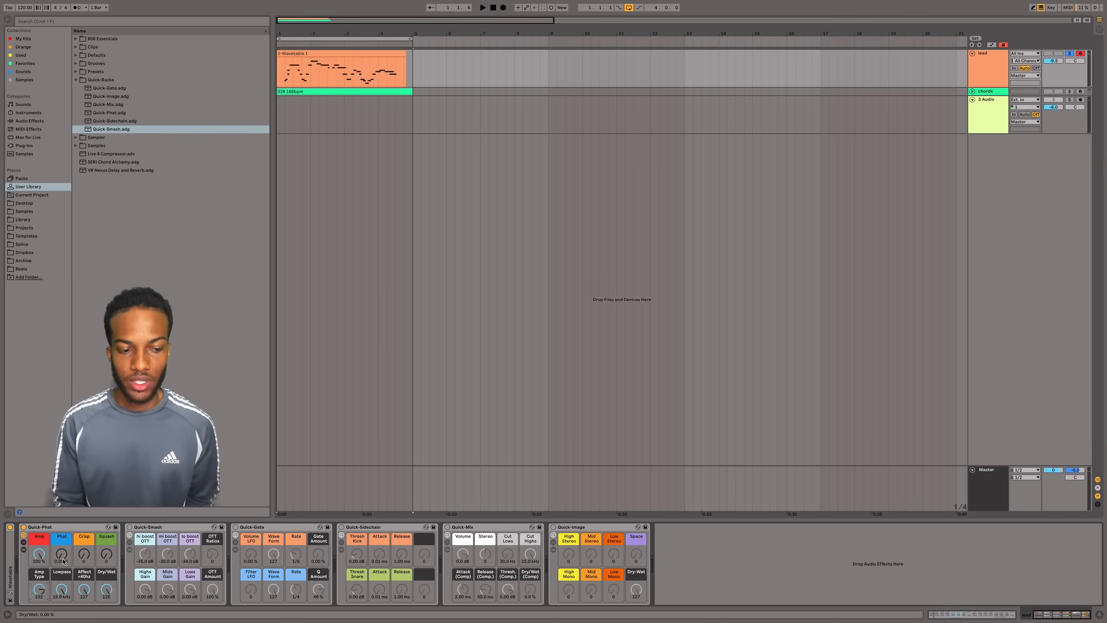
{"action": "key", "text": "space"}
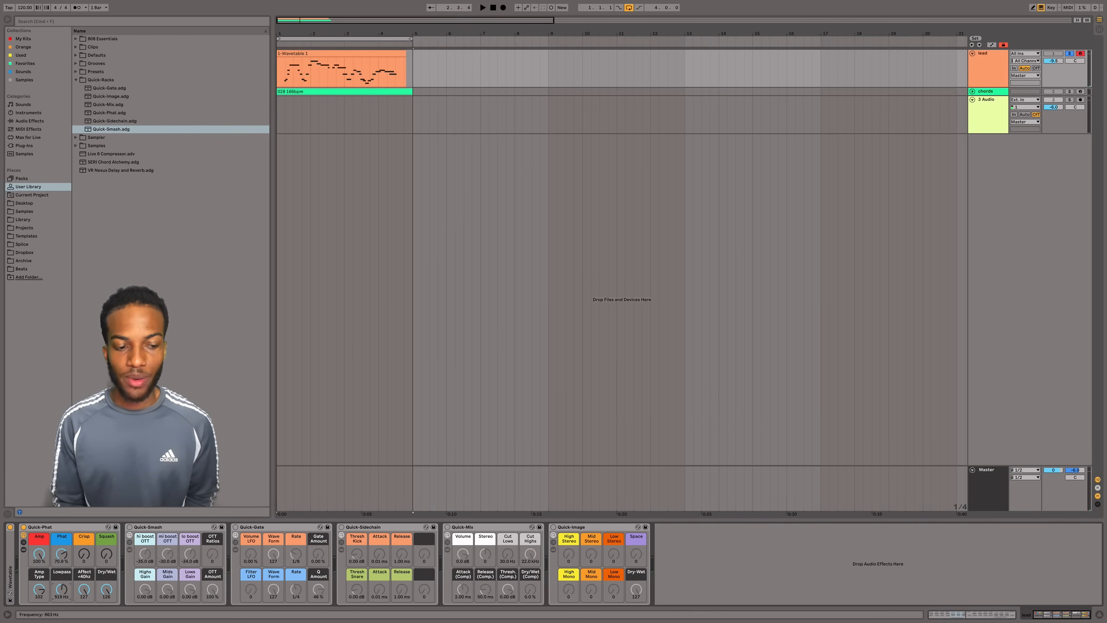
- Sweep Quick-Phat's Lowpass down to 288 Hz and back to fully open, and raise Crisp to about 108
{"action": "key", "text": "space"}
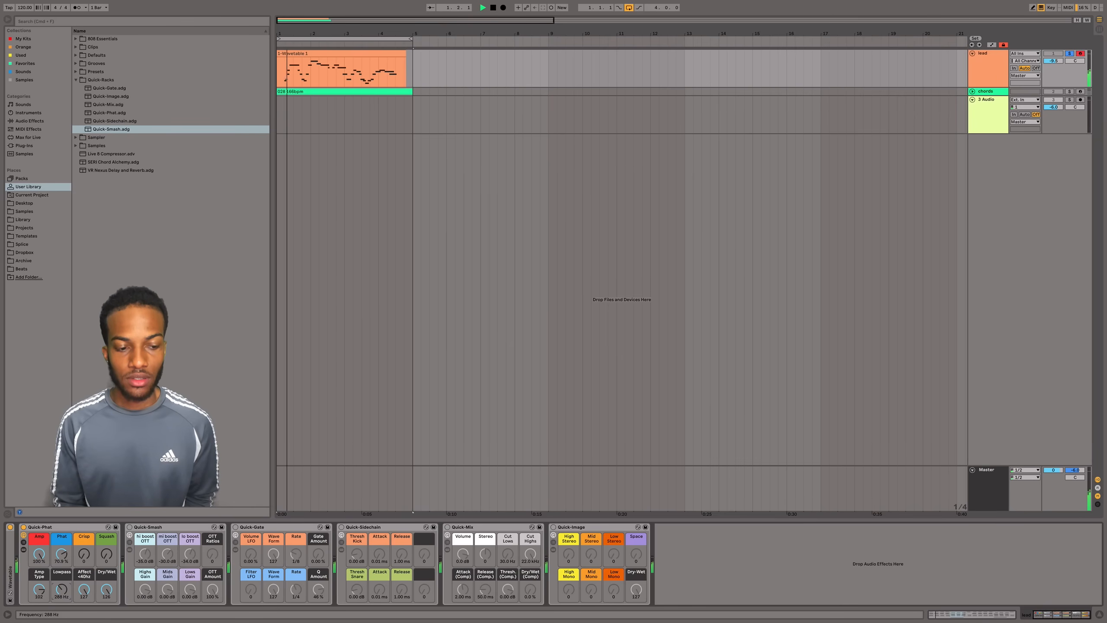
{"action": "key", "text": "space"}
{"action": "left_click_drag", "start_coordinate": [61, 589], "coordinate": [84, 515]}
{"action": "key", "text": "space"}
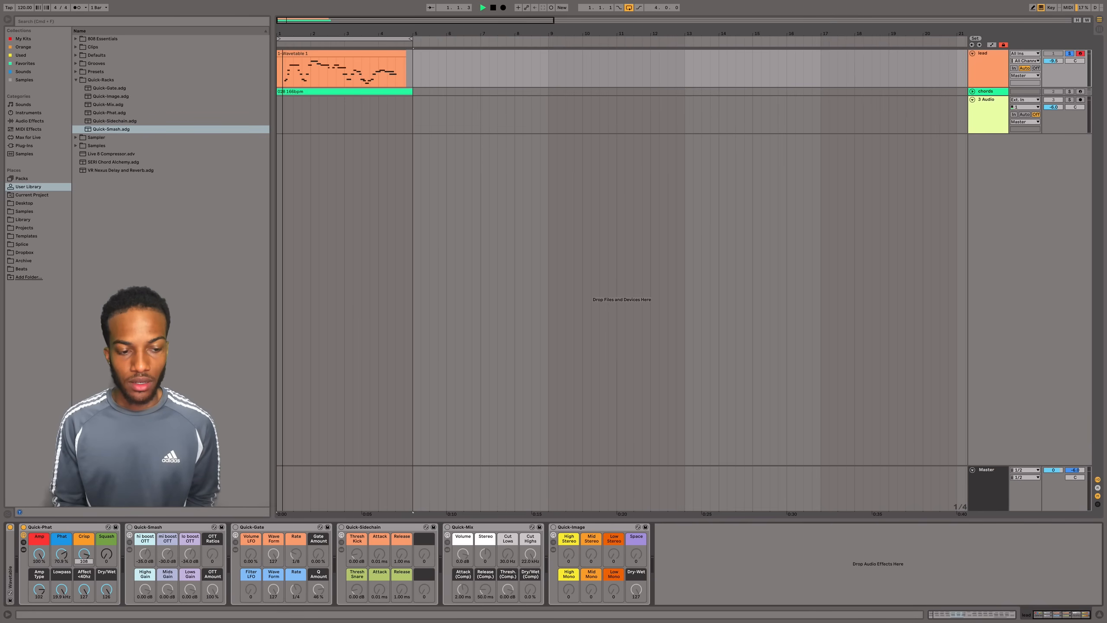
- Raise Quick-Phat's Squash to 127 and play back the lead with it
{"action": "key", "text": "space"}
{"action": "left_click_drag", "start_coordinate": [106, 556], "coordinate": [106, 506]}
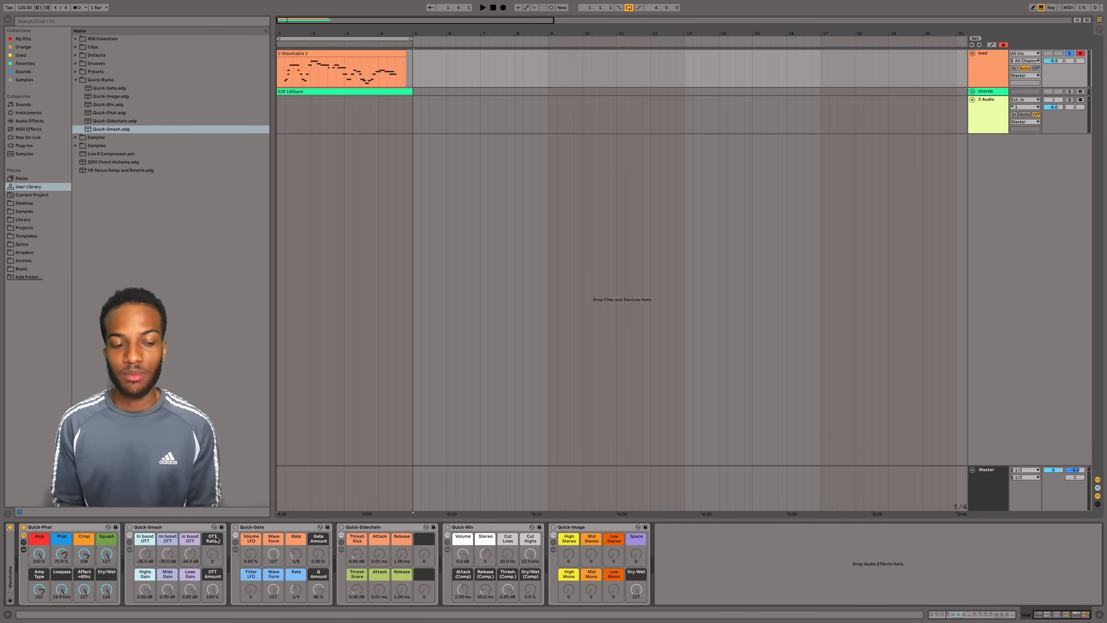
{"action": "key", "text": "space"}
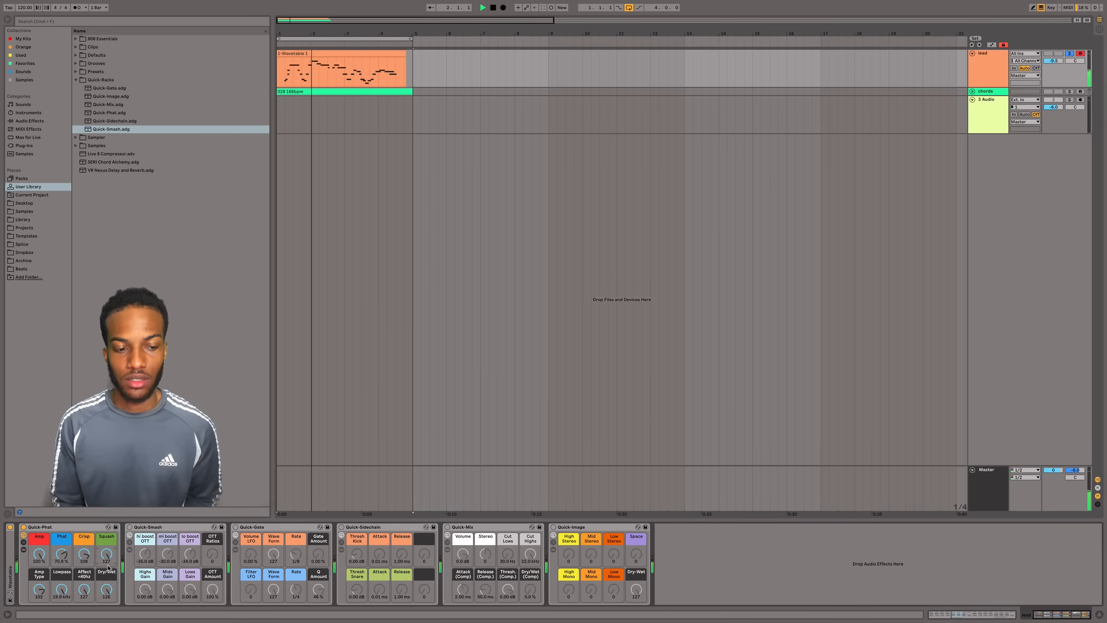
- Stop the lead, switch to the chords track and play its clip
{"action": "key", "text": "space"}
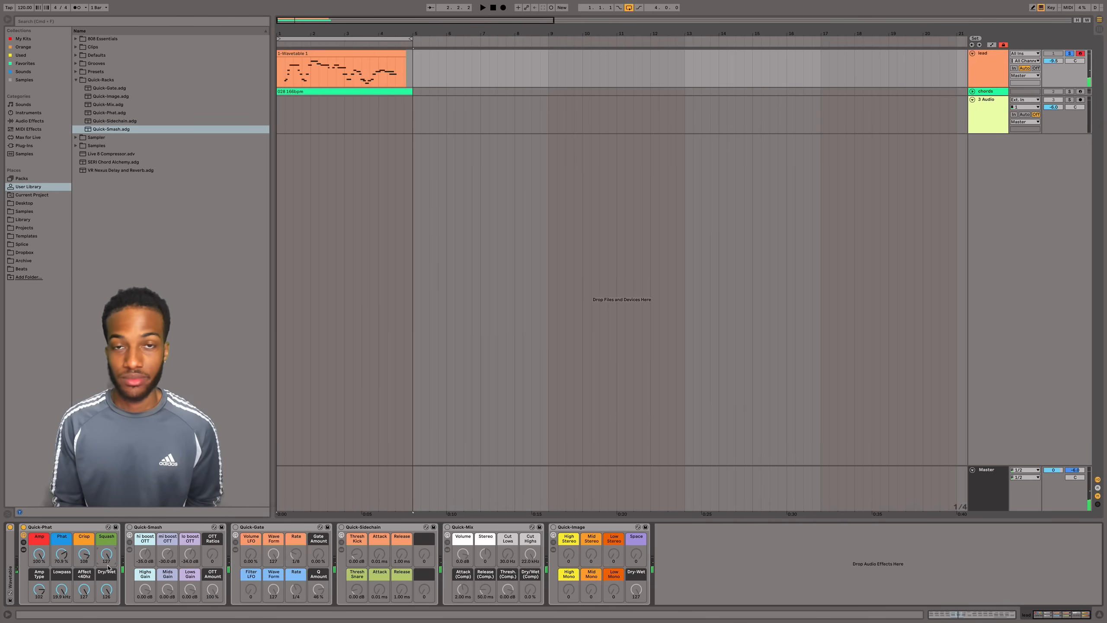
{"action": "left_click_drag", "start_coordinate": [84, 590], "coordinate": [83, 567]}
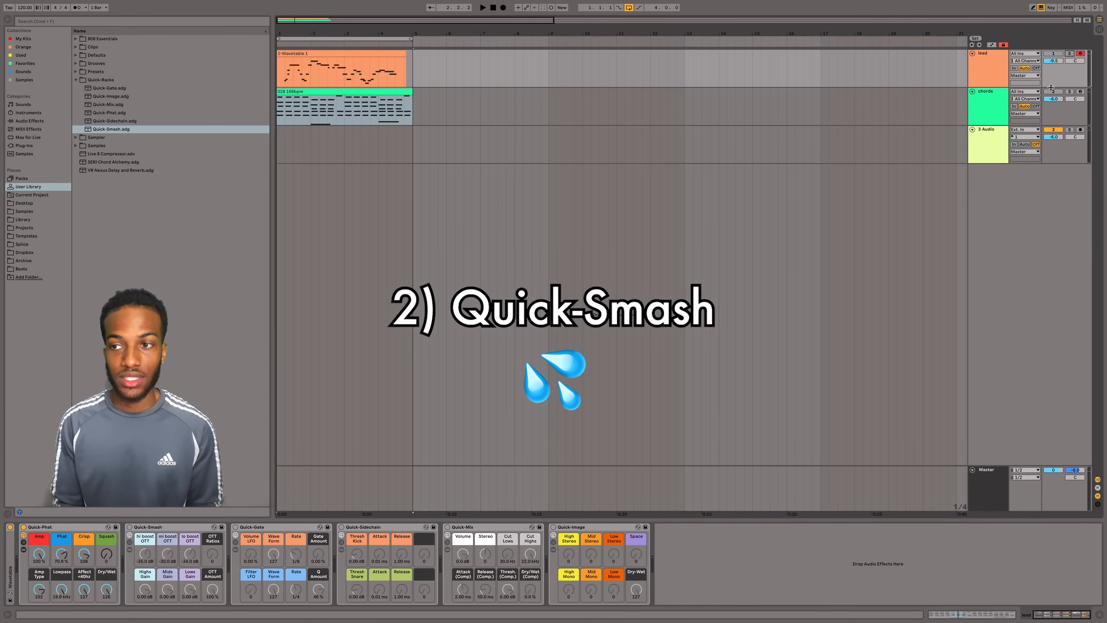
{"action": "left_click", "coordinate": [490, 123]}
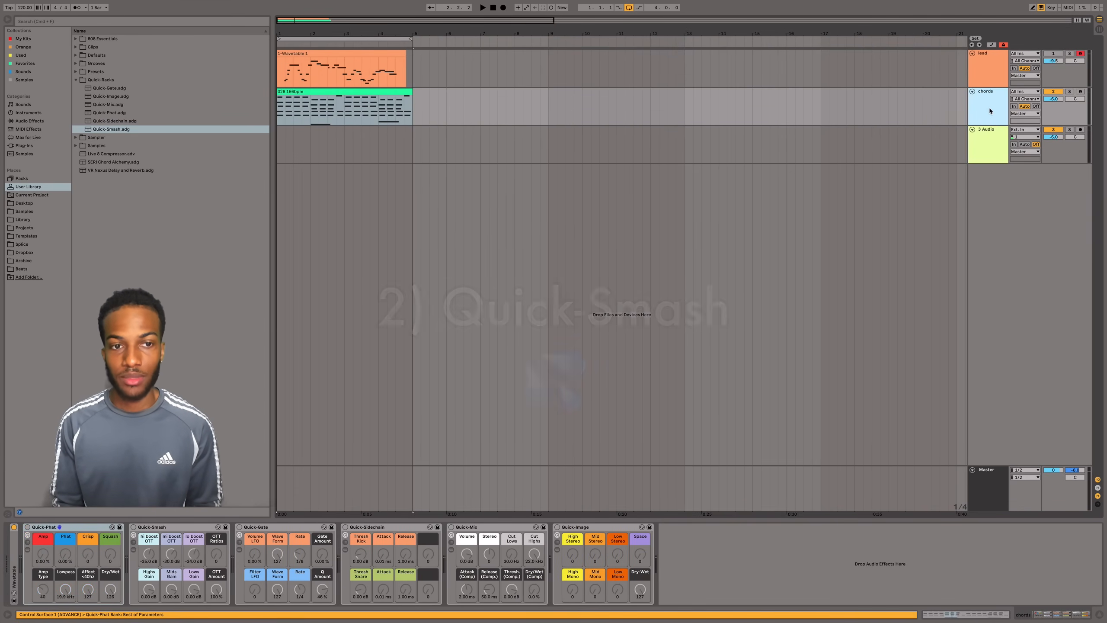
{"action": "left_click", "coordinate": [378, 91]}
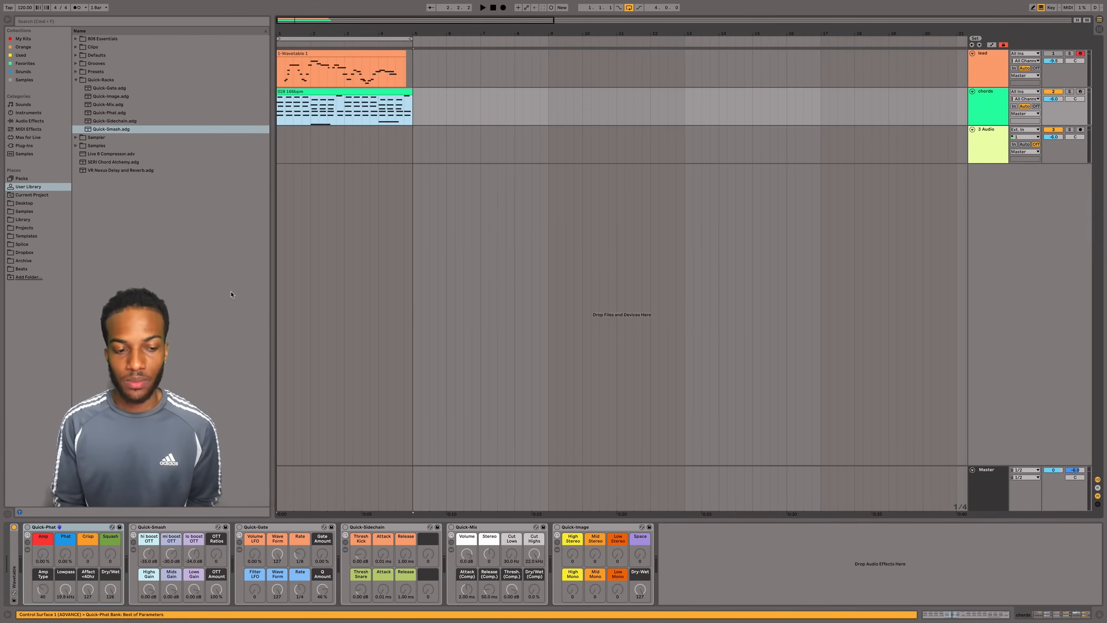
{"action": "key", "text": "space"}
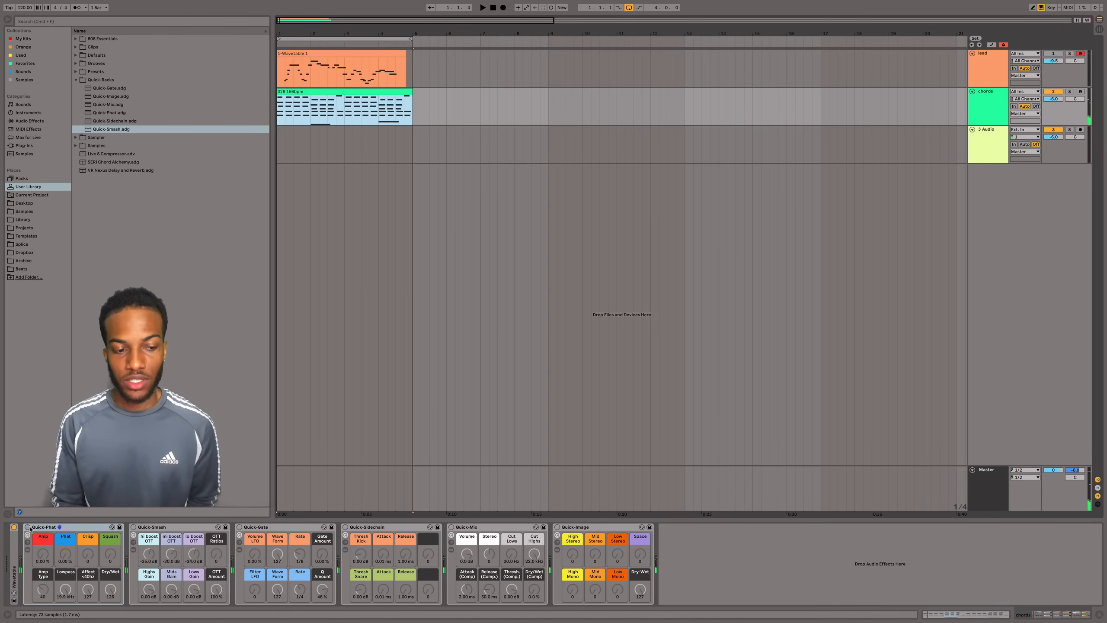
- Turn on Quick-Phat on the chords, raise its Amp to about 91% during playback, and fold the rack
{"action": "left_click", "coordinate": [27, 527]}
{"action": "key", "text": "space"}
{"action": "left_click_drag", "start_coordinate": [43, 555], "coordinate": [42, 488]}
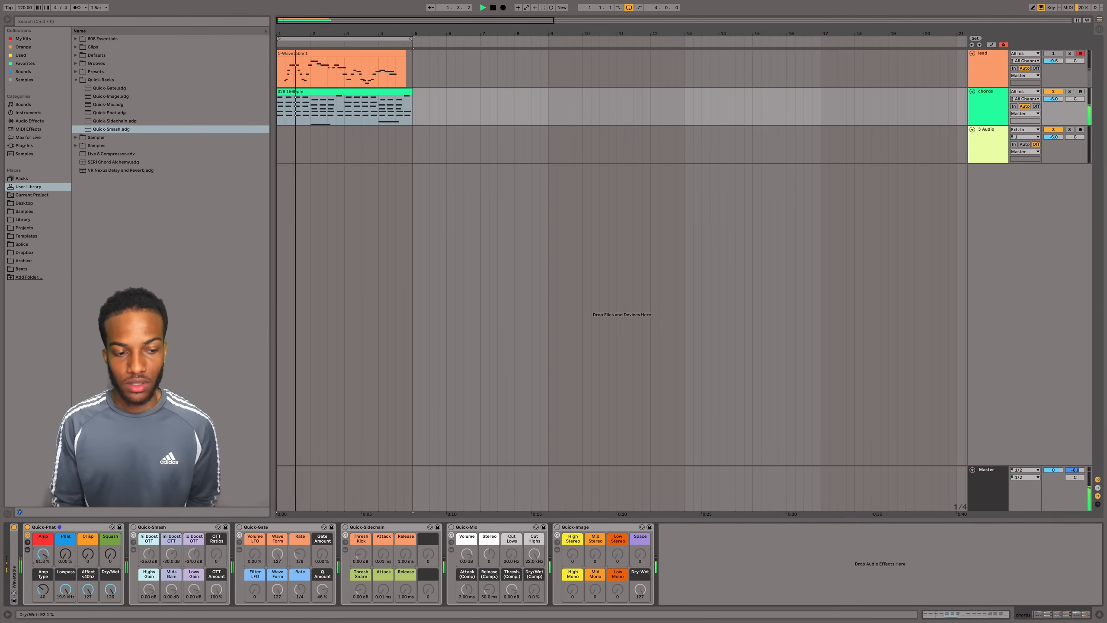
{"action": "key", "text": "space"}
{"action": "double_click", "coordinate": [45, 527]}
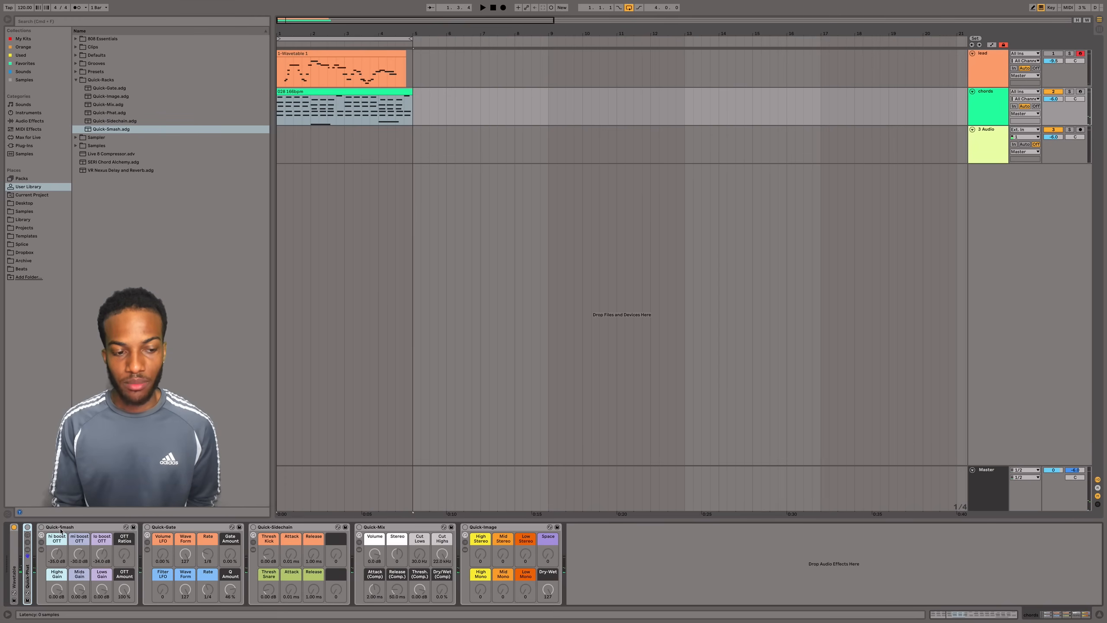
- Turn on Quick-Smash and briefly reveal the OTT and EQ Three devices inside it
{"action": "left_click", "coordinate": [61, 528]}
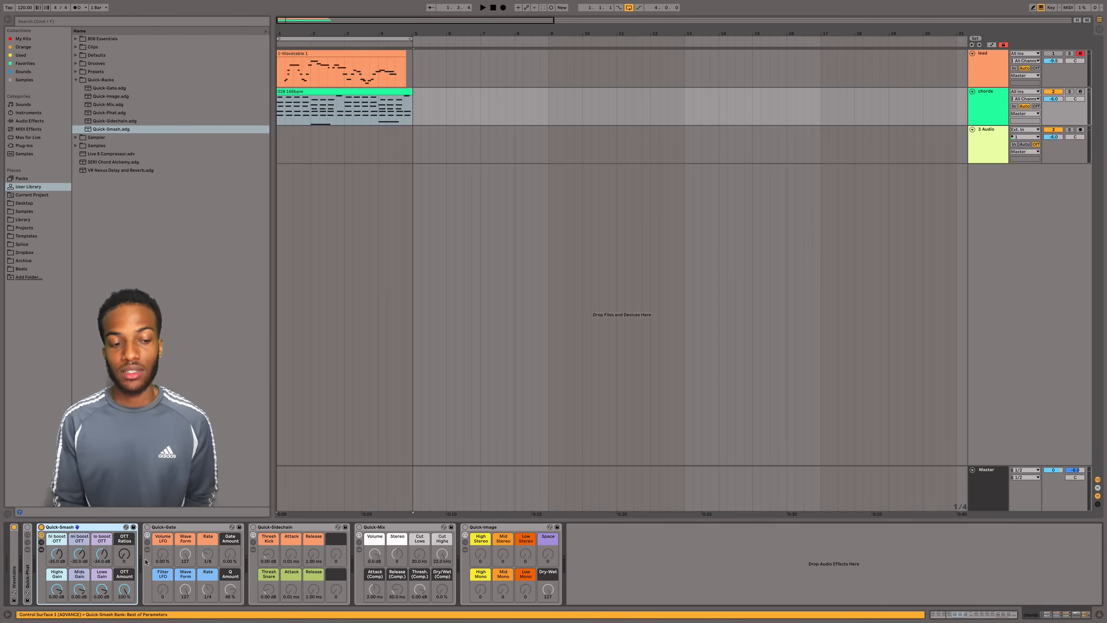
{"action": "left_click", "coordinate": [42, 550]}
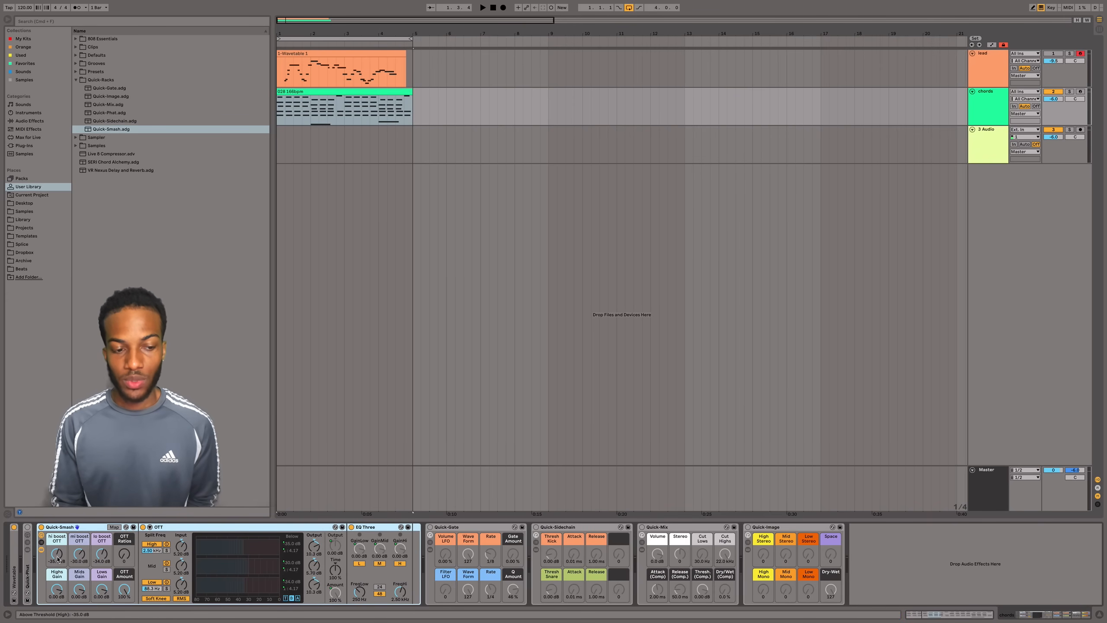
{"action": "key", "text": "space"}
{"action": "left_click", "coordinate": [42, 549]}
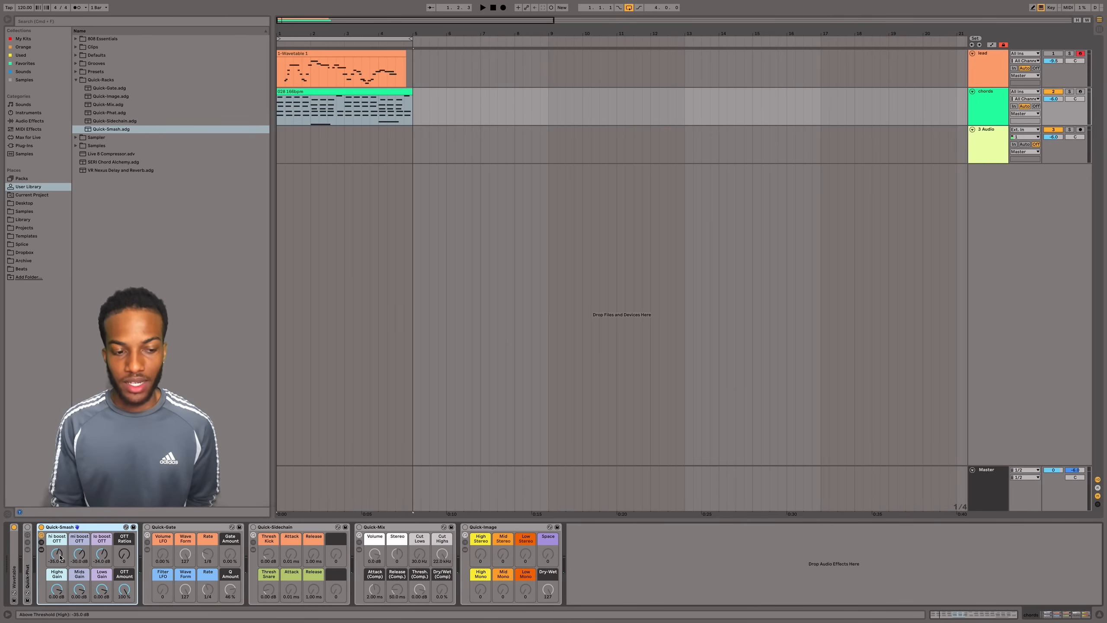
- While auditioning the chords, sweep Quick-Smash's hi boost OTT and mi boost OTT, ending at about -34.8 dB and -32.1 dB
{"action": "left_click", "coordinate": [58, 554]}
{"action": "key", "text": "space"}
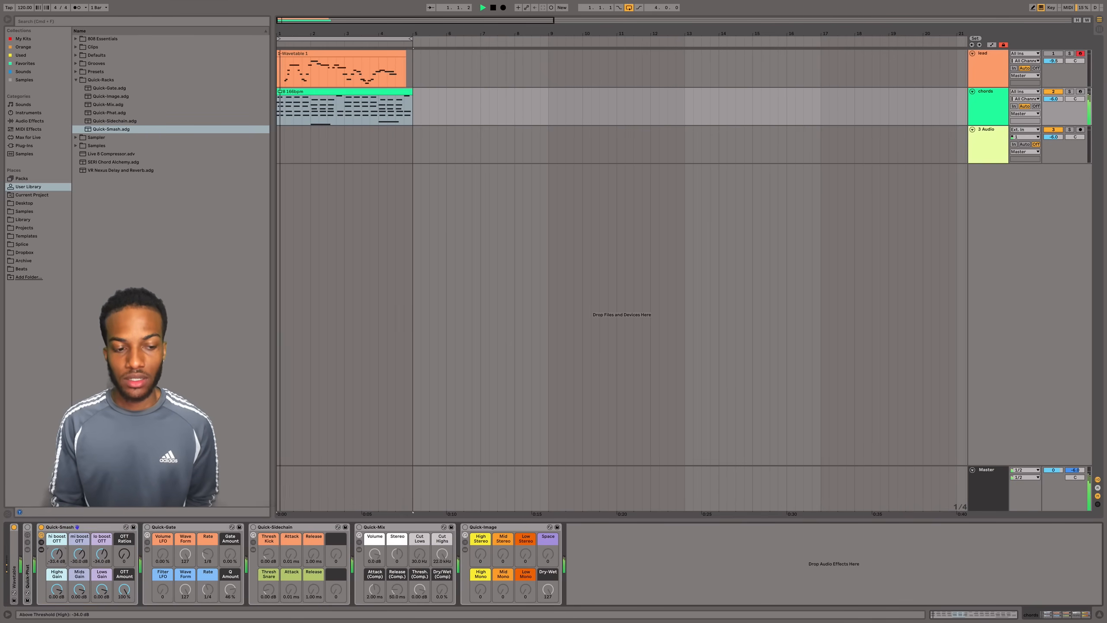
{"action": "left_click_drag", "start_coordinate": [58, 555], "coordinate": [58, 559]}
{"action": "key", "text": "space"}
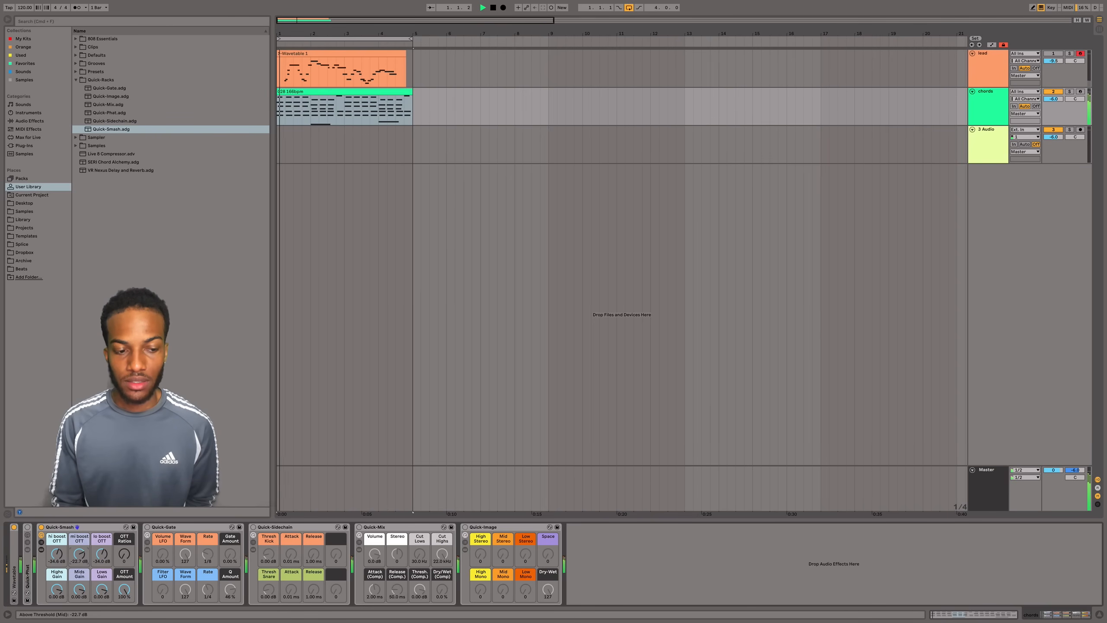
{"action": "left_click_drag", "start_coordinate": [80, 557], "coordinate": [80, 558]}
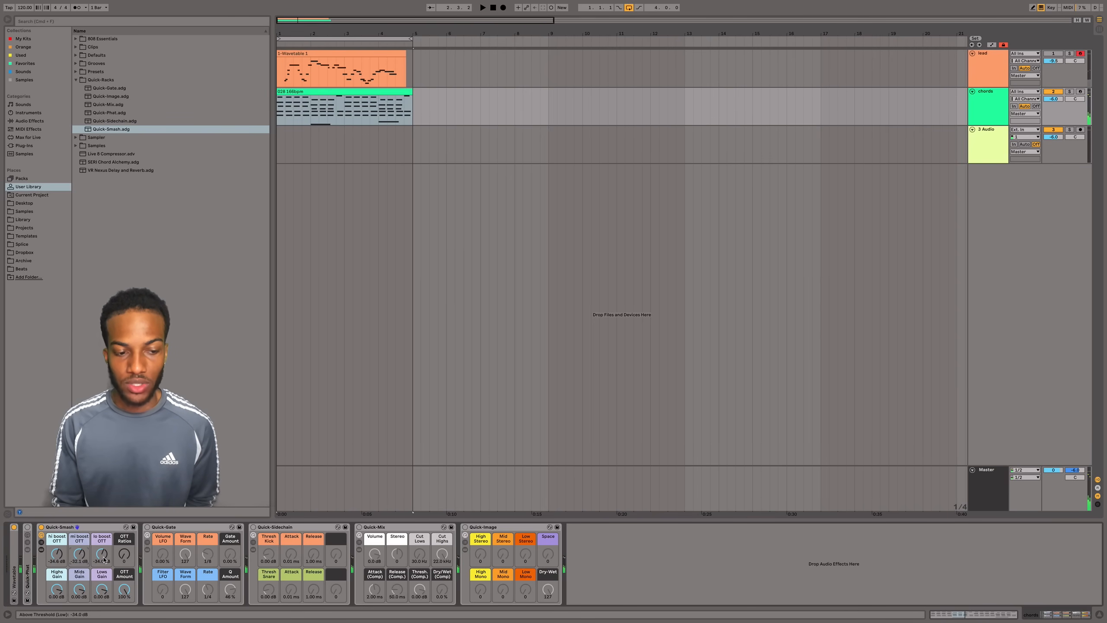
- Sweep lo boost OTT down to about -59 dB and back to -34 dB during playback, and reset the hi and mi boosts
{"action": "key", "text": "space"}
{"action": "mouse_move", "coordinate": [102, 559]}
{"action": "left_mouse_down"}
{"action": "mouse_move", "coordinate": [103, 532]}
{"action": "mouse_move", "coordinate": [103, 559]}
{"action": "left_mouse_up"}
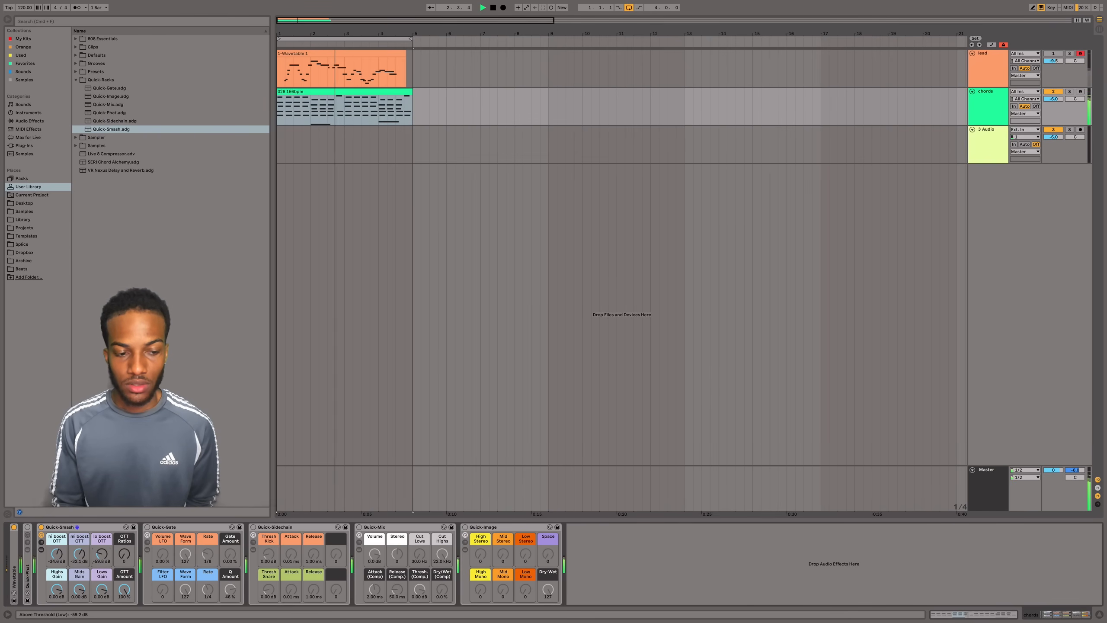
{"action": "key", "text": "space"}
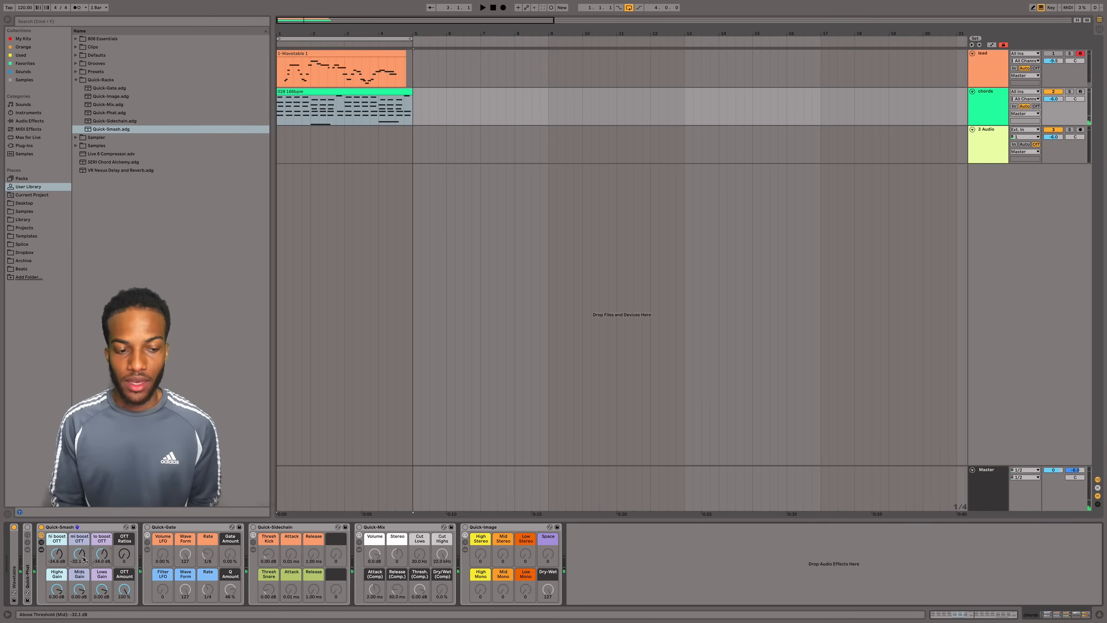
{"action": "left_click_drag", "start_coordinate": [58, 553], "coordinate": [58, 555]}
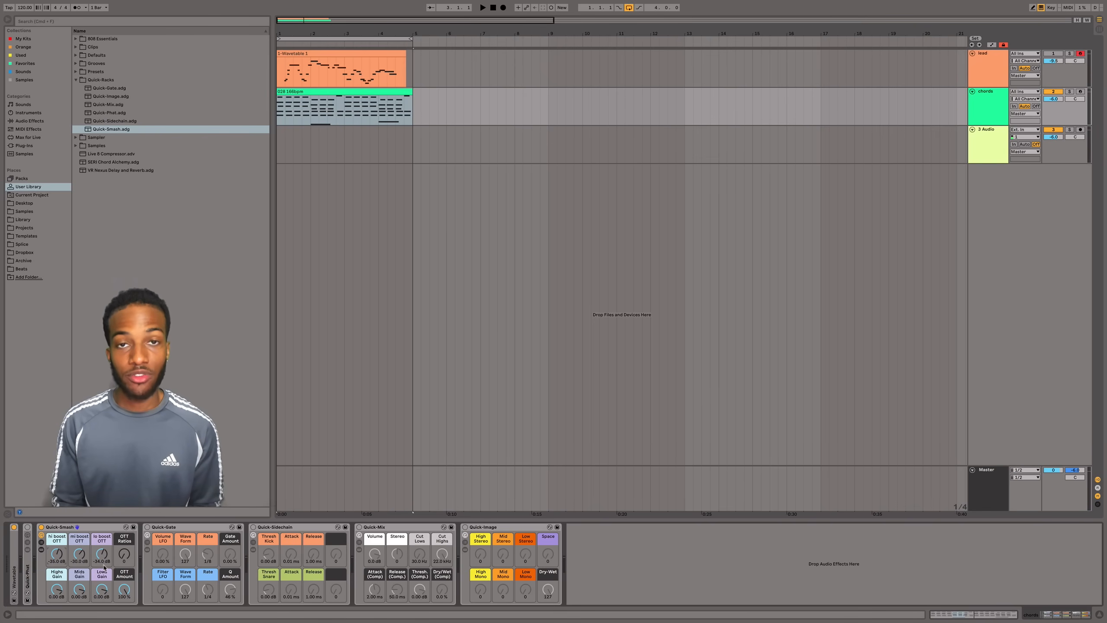
- Lower Quick-Smash's OTT Amount to 0% and set hi boost OTT to about -23.9 dB while playing the chords
{"action": "left_click_drag", "start_coordinate": [130, 593], "coordinate": [130, 615]}
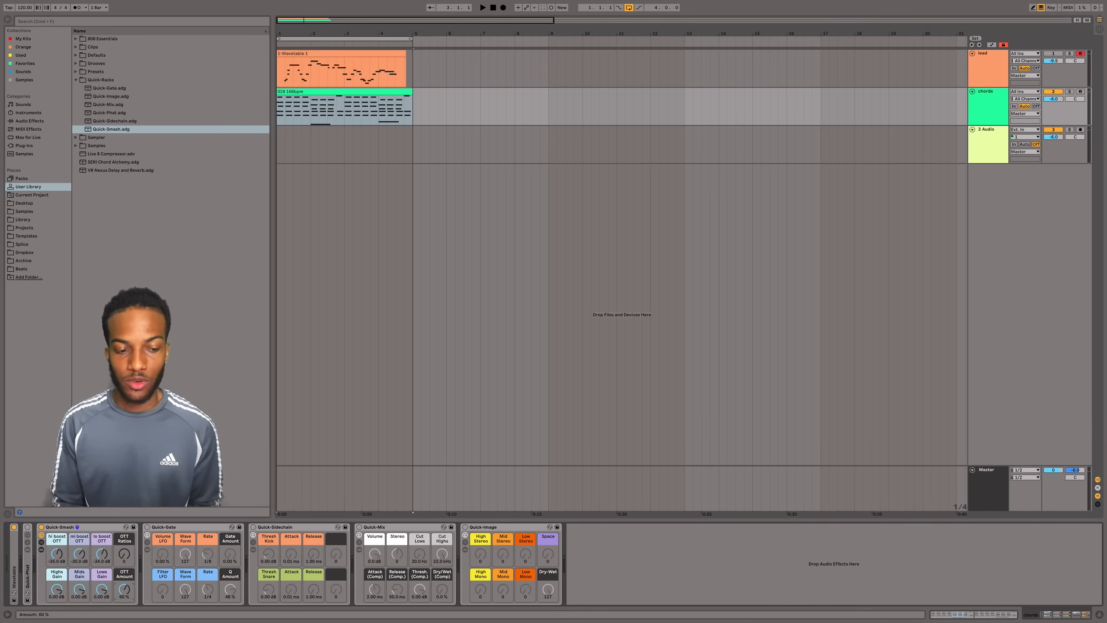
{"action": "key", "text": "space"}
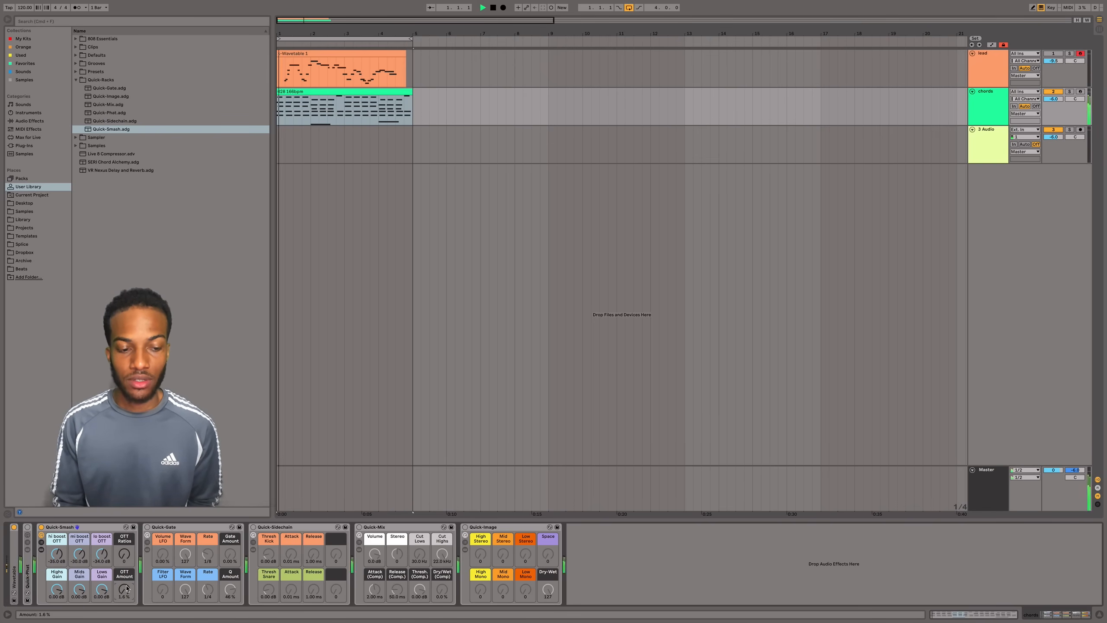
{"action": "left_click_drag", "start_coordinate": [57, 554], "coordinate": [57, 544]}
{"action": "mouse_move", "coordinate": [124, 590]}
{"action": "left_mouse_down"}
{"action": "mouse_move", "coordinate": [124, 557]}
{"action": "mouse_move", "coordinate": [124, 590]}
{"action": "left_mouse_up"}
{"action": "key", "text": "space"}
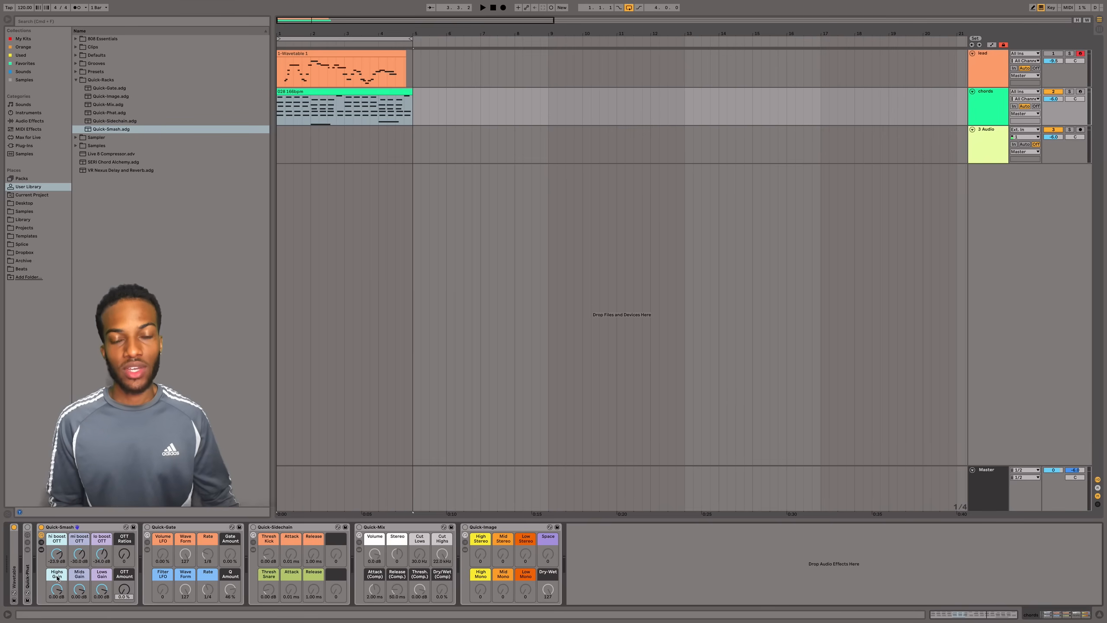
- Audition the chords with Quick-Smash's Highs Gain at -inf dB and its Mids Gain raised to 6 dB
{"action": "key", "text": "space"}
{"action": "left_click_drag", "start_coordinate": [56, 589], "coordinate": [57, 597]}
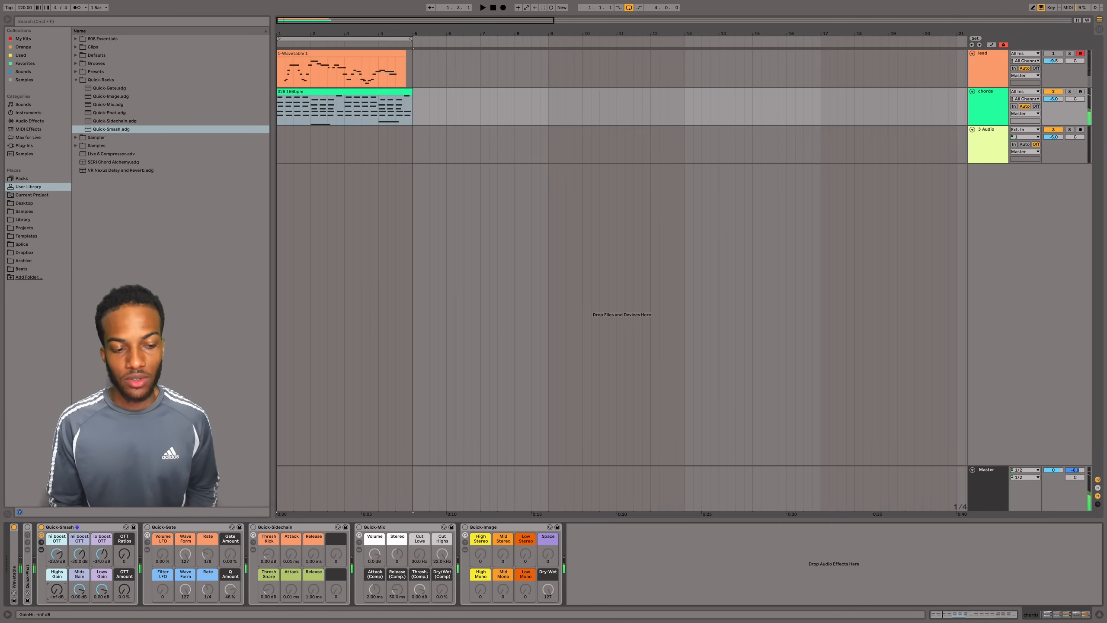
{"action": "key", "text": "space"}
{"action": "key", "text": "space"}
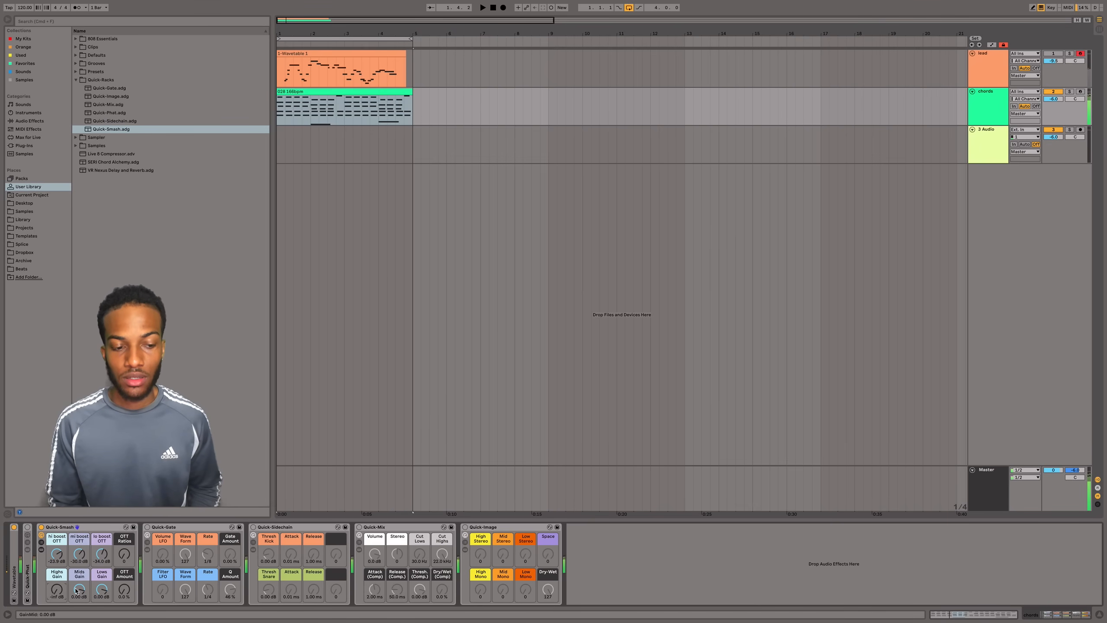
{"action": "left_click_drag", "start_coordinate": [78, 591], "coordinate": [80, 590]}
{"action": "key", "text": "space"}
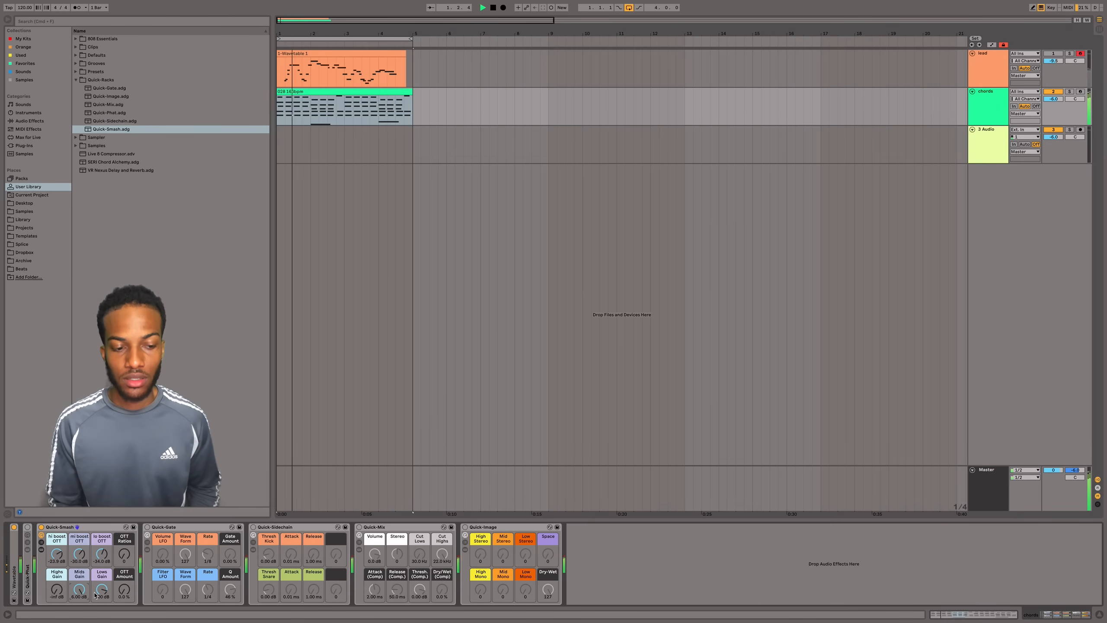
{"action": "key", "text": "space"}
- Lower Quick-Smash's Lows Gain while listening to the chords, and reset the Lows, Mids and Highs Gain to 0 dB
{"action": "key", "text": "space"}
{"action": "left_click_drag", "start_coordinate": [102, 590], "coordinate": [104, 619]}
{"action": "key", "text": "space"}
{"action": "key", "text": "space"}
{"action": "double_click", "coordinate": [104, 589]}
{"action": "double_click", "coordinate": [83, 591]}
{"action": "double_click", "coordinate": [57, 590]}
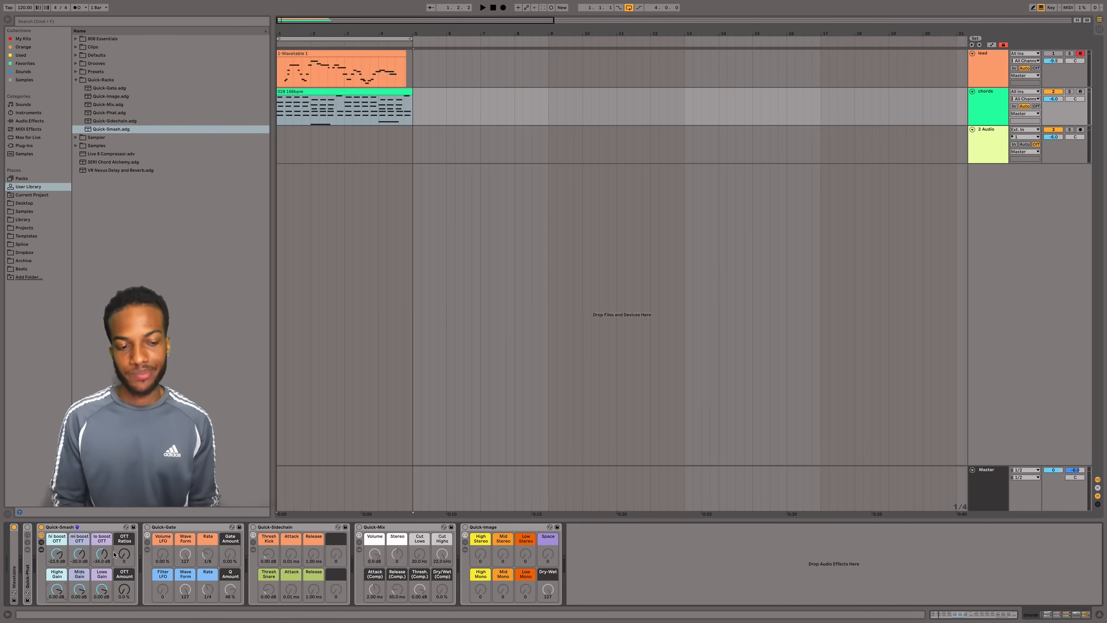
- Reveal Quick-Smash's OTT device and sweep the OTT Ratios macro to show its effect on the compression bands
{"action": "left_click", "coordinate": [42, 550]}
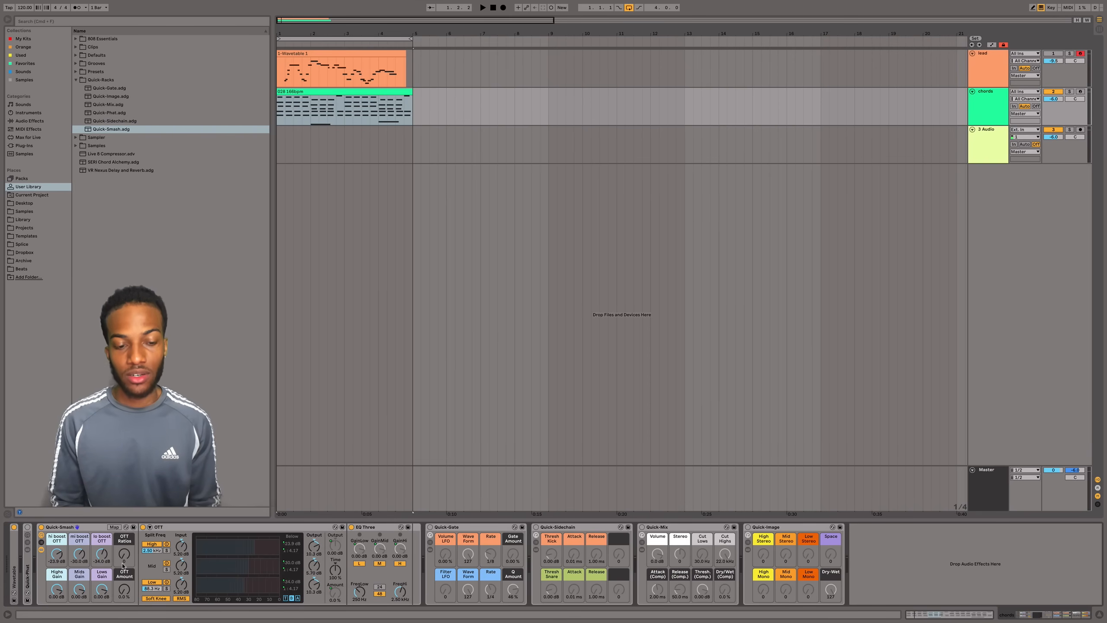
{"action": "left_click_drag", "start_coordinate": [256, 540], "coordinate": [244, 540]}
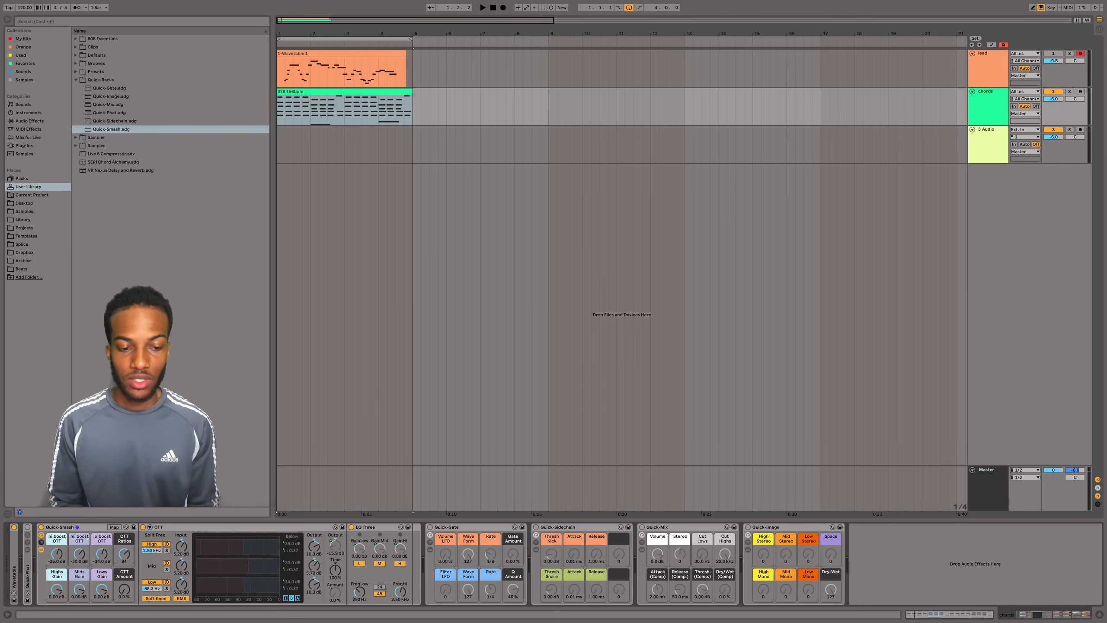
{"action": "left_click_drag", "start_coordinate": [124, 554], "coordinate": [123, 560]}
{"action": "key", "text": "space"}
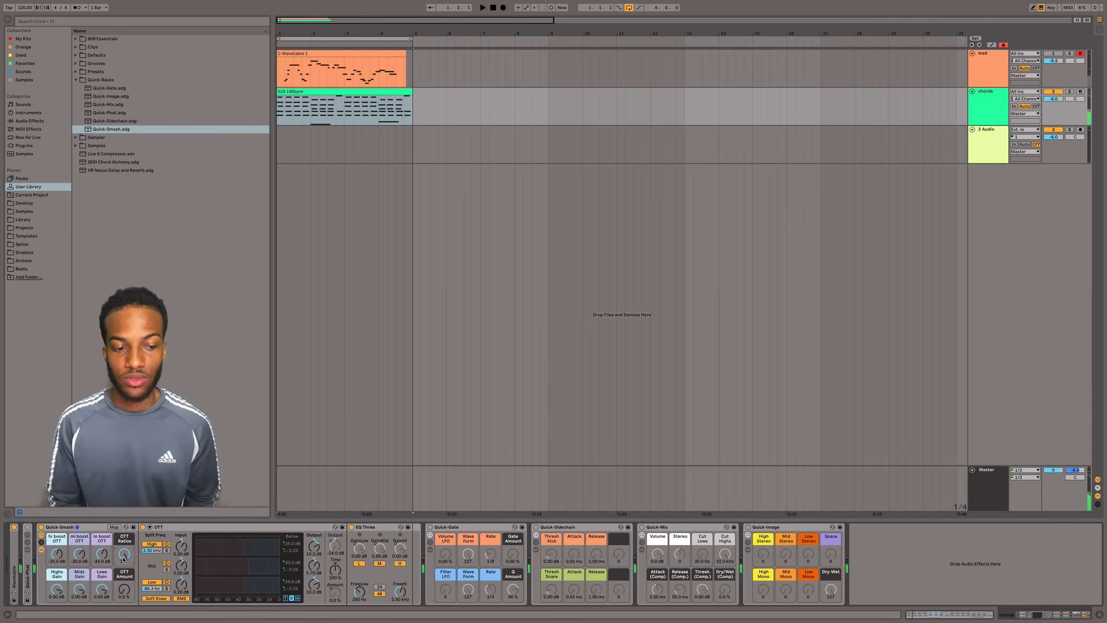
{"action": "mouse_move", "coordinate": [123, 560]}
{"action": "left_mouse_down"}
{"action": "mouse_move", "coordinate": [128, 585]}
{"action": "mouse_move", "coordinate": [116, 537]}
{"action": "mouse_move", "coordinate": [124, 580]}
{"action": "left_mouse_up"}
- Play the chords with OTT Amount at 100% and hi boost OTT around -66.7 dB, reset OTT Ratios to 0 and hide the inner devices
{"action": "key", "text": "space"}
{"action": "key", "text": "space"}
{"action": "key", "text": "space"}
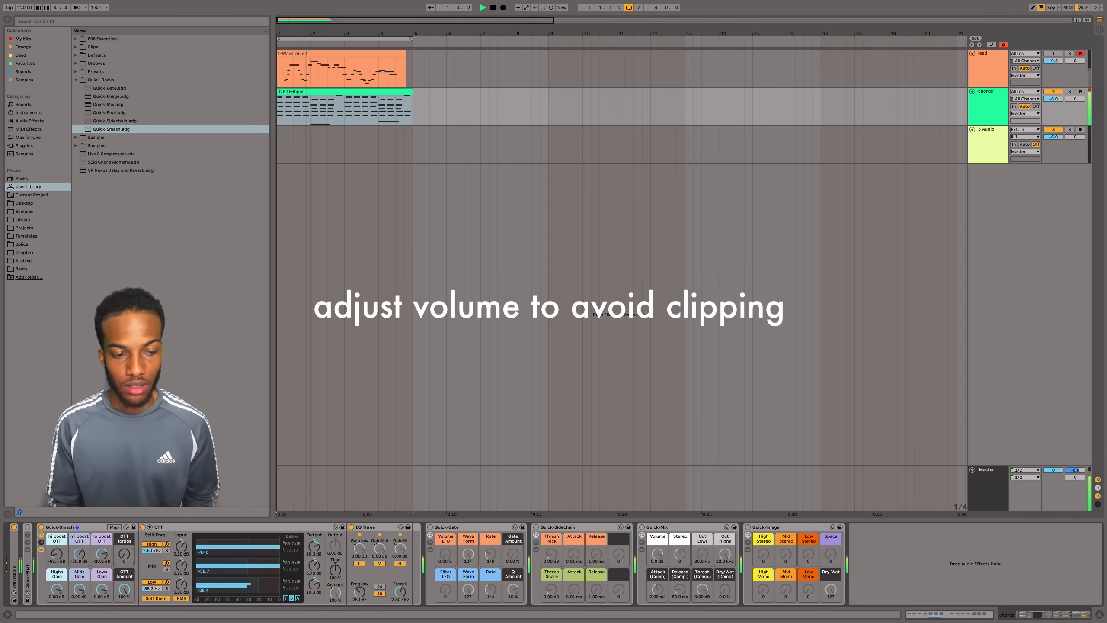
{"action": "key", "text": "space"}
{"action": "double_click", "coordinate": [124, 555]}
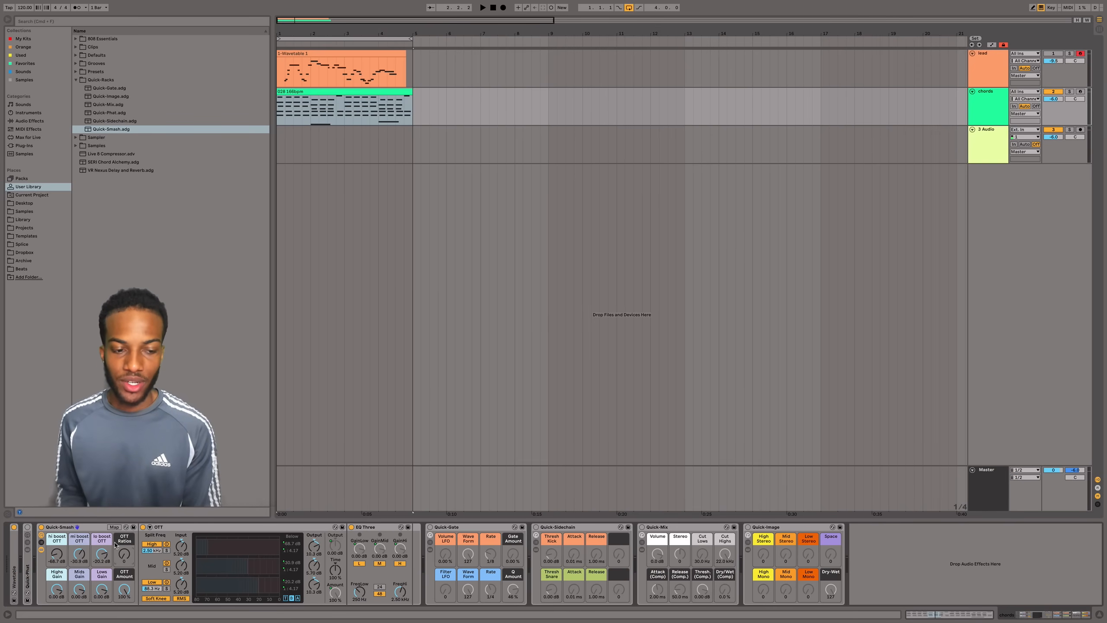
{"action": "left_click", "coordinate": [41, 549]}
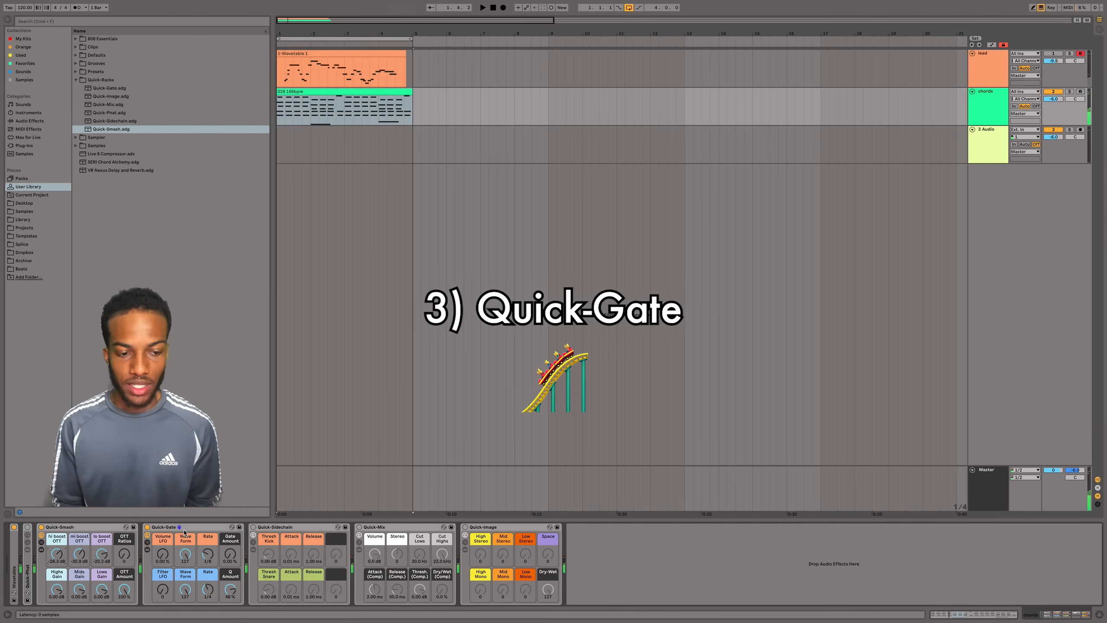
- Turn on Quick-Gate and, while playing the chords, set its Volume LFO to 100% and Gate Amount to 74%
{"action": "left_click", "coordinate": [147, 527]}
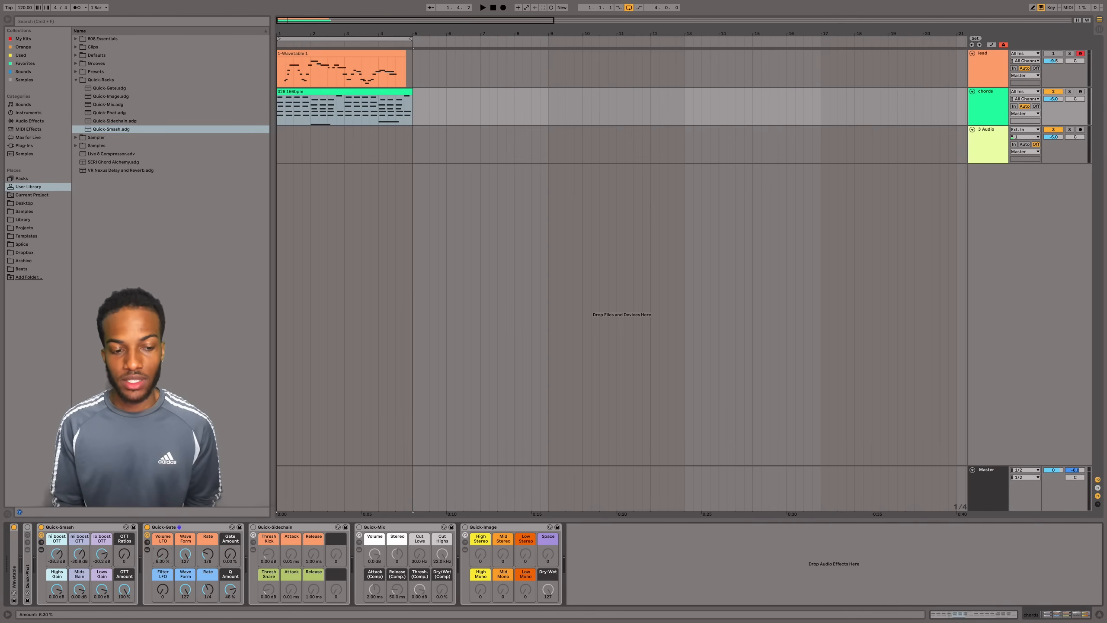
{"action": "key", "text": "space"}
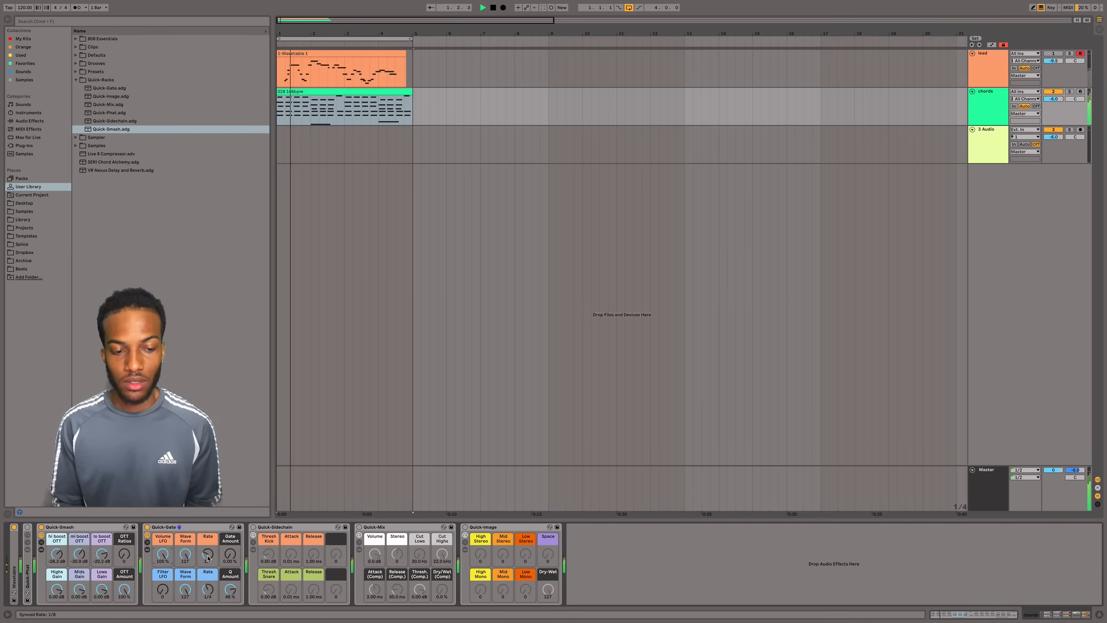
{"action": "mouse_move", "coordinate": [227, 556]}
{"action": "left_mouse_down"}
{"action": "mouse_move", "coordinate": [226, 503]}
{"action": "mouse_move", "coordinate": [229, 558]}
{"action": "left_mouse_up"}
{"action": "key", "text": "space"}
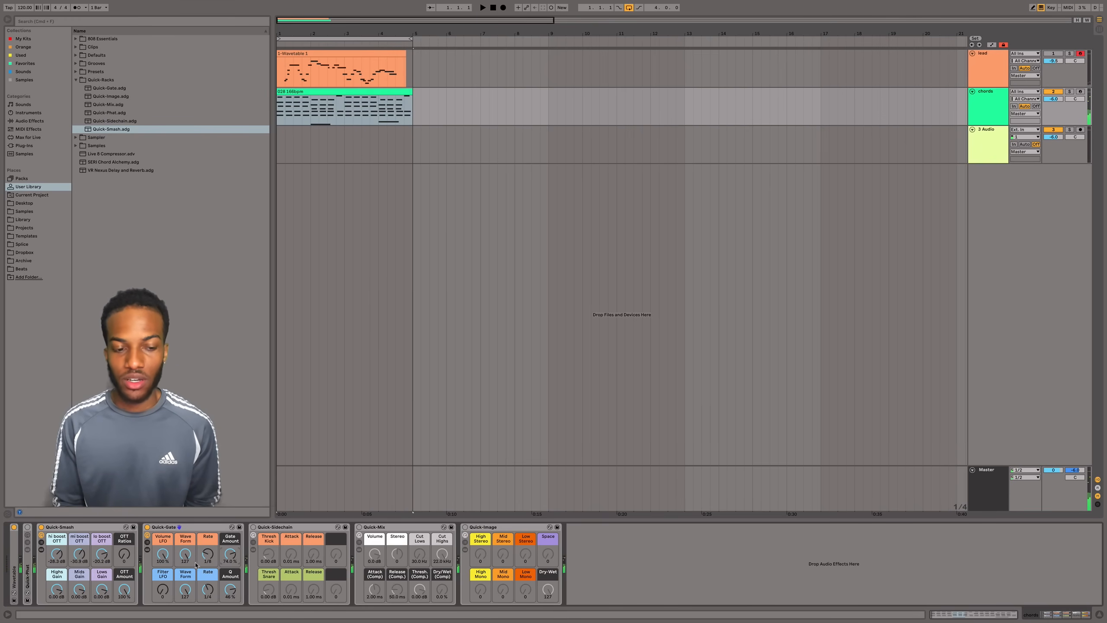
- During playback, set Quick-Gate's volume Wave Form to 50, Gate Amount to 0% and volume Rate to 1/4
{"action": "key", "text": "space"}
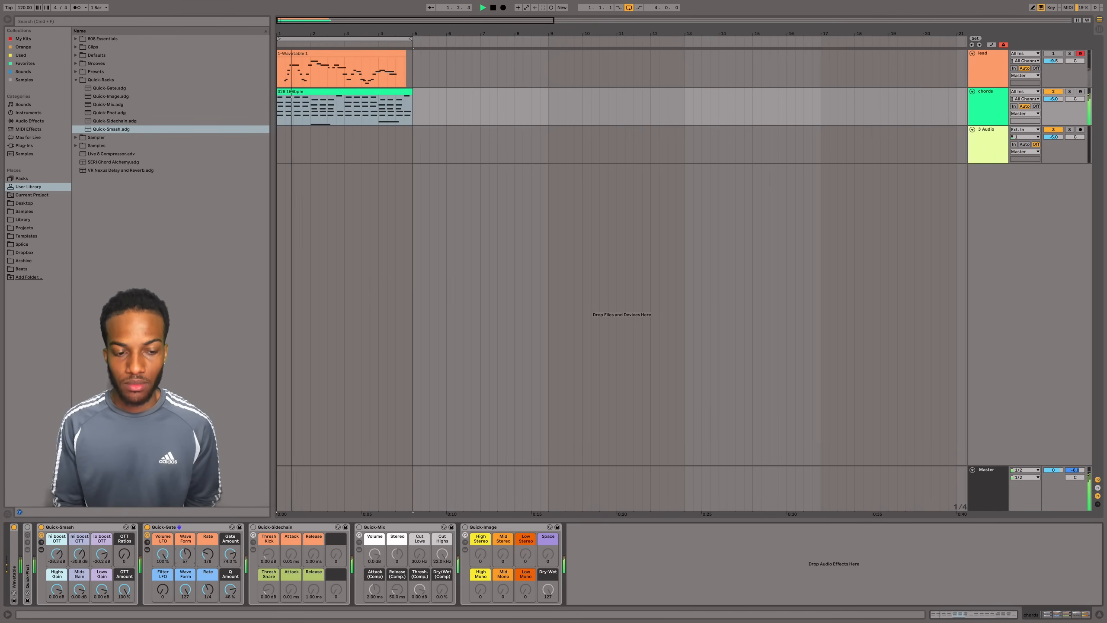
{"action": "left_click_drag", "start_coordinate": [229, 554], "coordinate": [229, 618]}
{"action": "left_click_drag", "start_coordinate": [207, 554], "coordinate": [208, 547]}
{"action": "key", "text": "space"}
- Set Quick-Gate's Volume LFO to 0% and raise its Filter LFO to 127 for the chords
{"action": "key", "text": "space"}
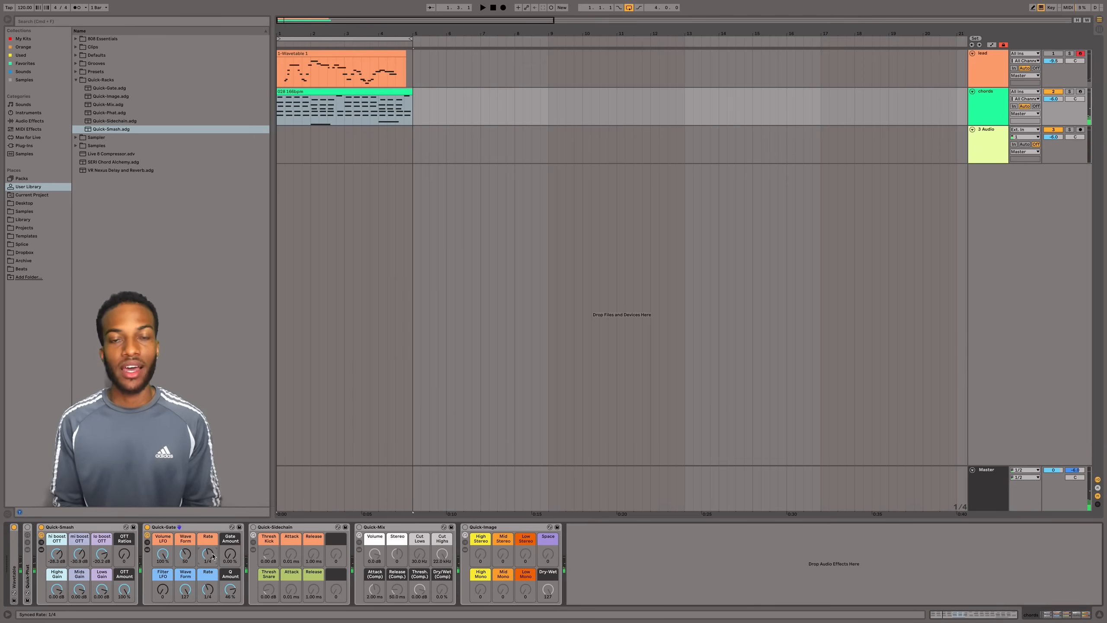
{"action": "mouse_move", "coordinate": [162, 590]}
{"action": "left_mouse_down"}
{"action": "mouse_move", "coordinate": [162, 563]}
{"action": "mouse_move", "coordinate": [162, 580]}
{"action": "left_mouse_up"}
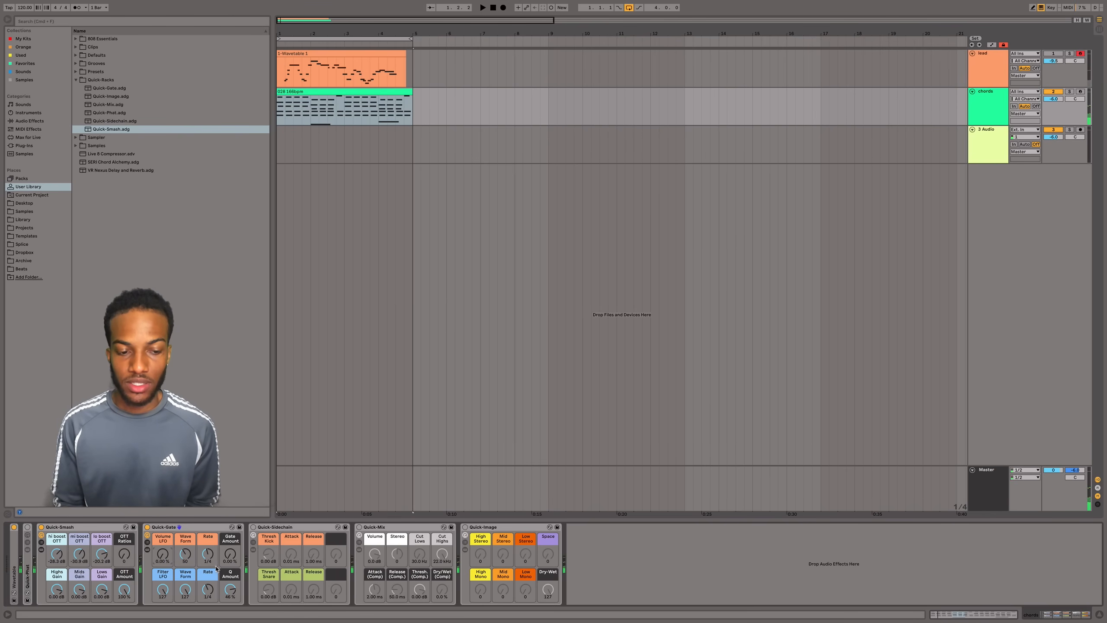
- While playing the chords, set Quick-Gate's Q Amount to 10%, filter Wave Form to 57, filter Rate to 1/12 and Gate Amount to 100%
{"action": "key", "text": "space"}
{"action": "left_click_drag", "start_coordinate": [230, 589], "coordinate": [185, 603]}
{"action": "left_click", "coordinate": [207, 590]}
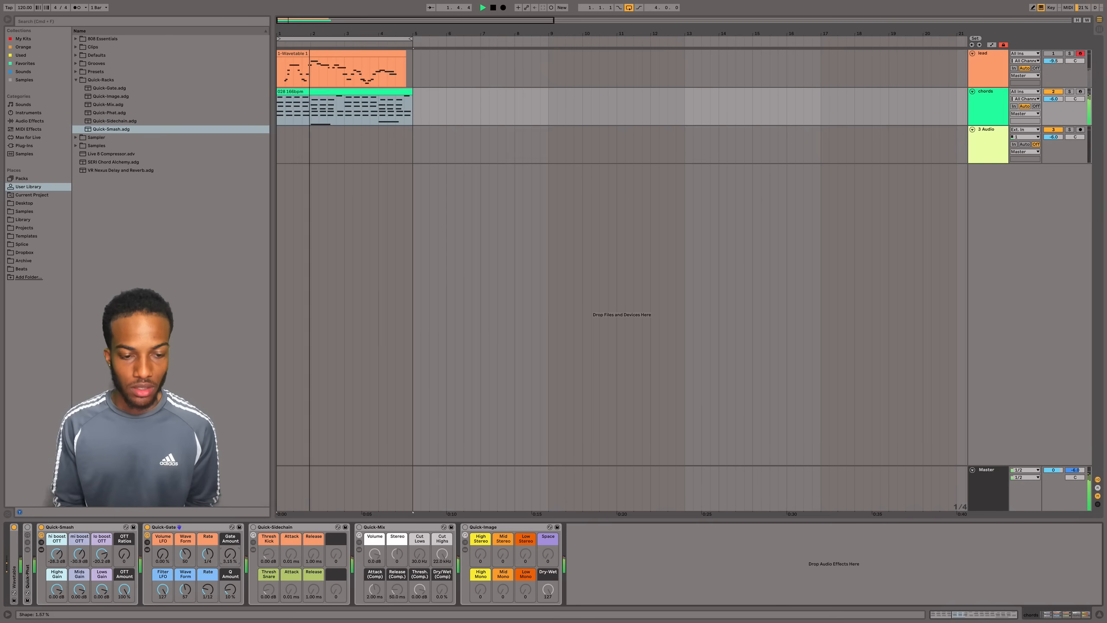
{"action": "left_click_drag", "start_coordinate": [230, 554], "coordinate": [230, 510]}
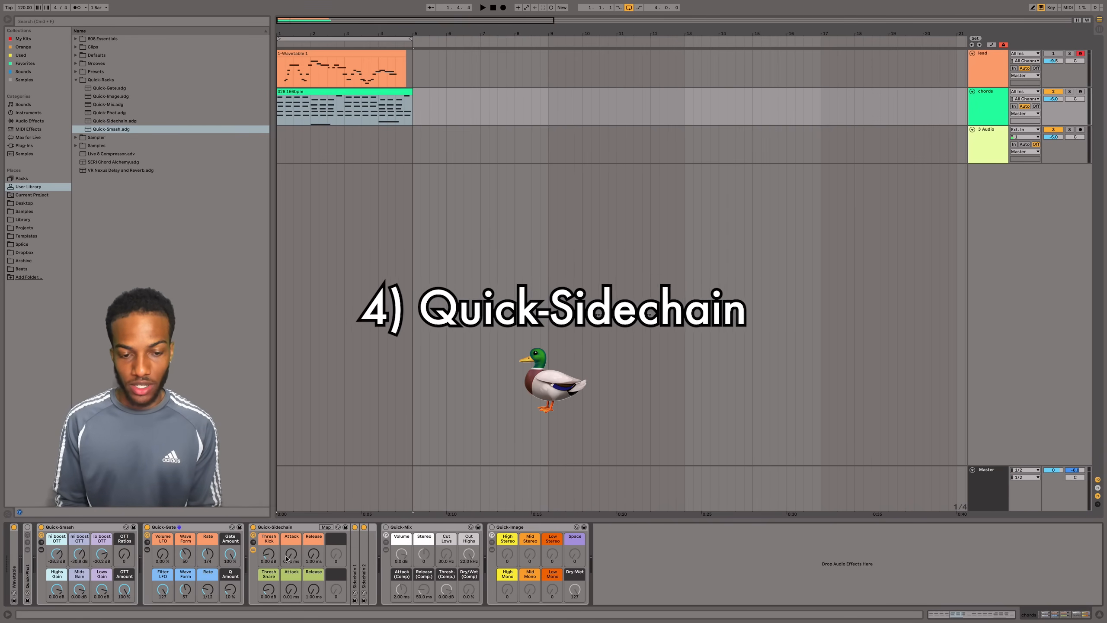
- Reveal Quick-Sidechain's compressors and check the available audio sources in Sidechain 1's sidechain section
{"action": "left_click", "coordinate": [253, 550]}
{"action": "double_click", "coordinate": [516, 566]}
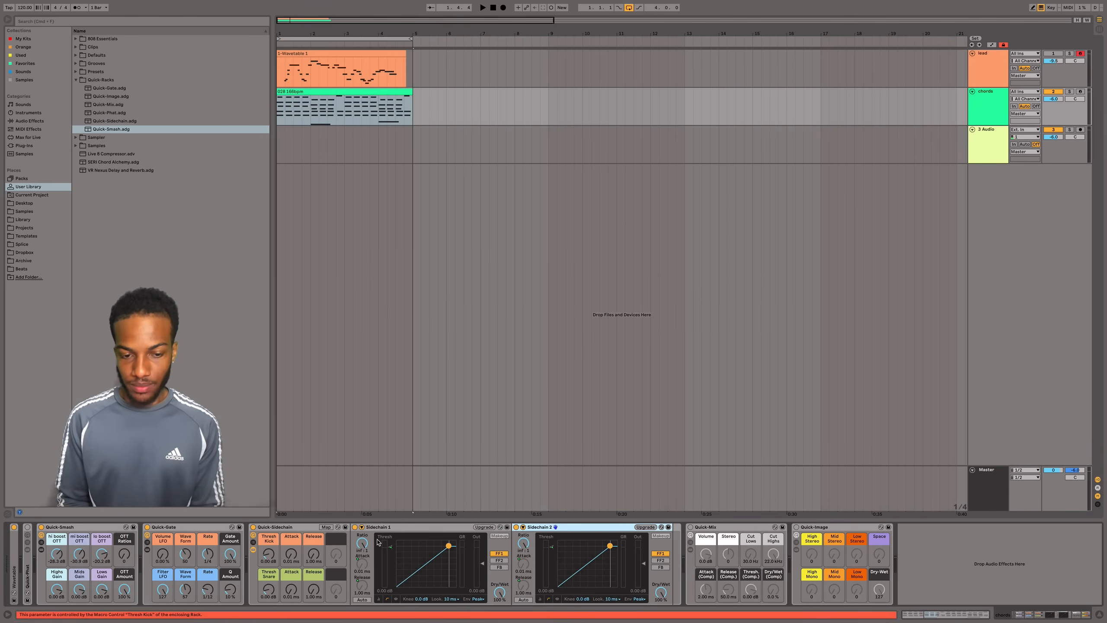
{"action": "left_click", "coordinate": [362, 527]}
{"action": "left_click", "coordinate": [377, 548]}
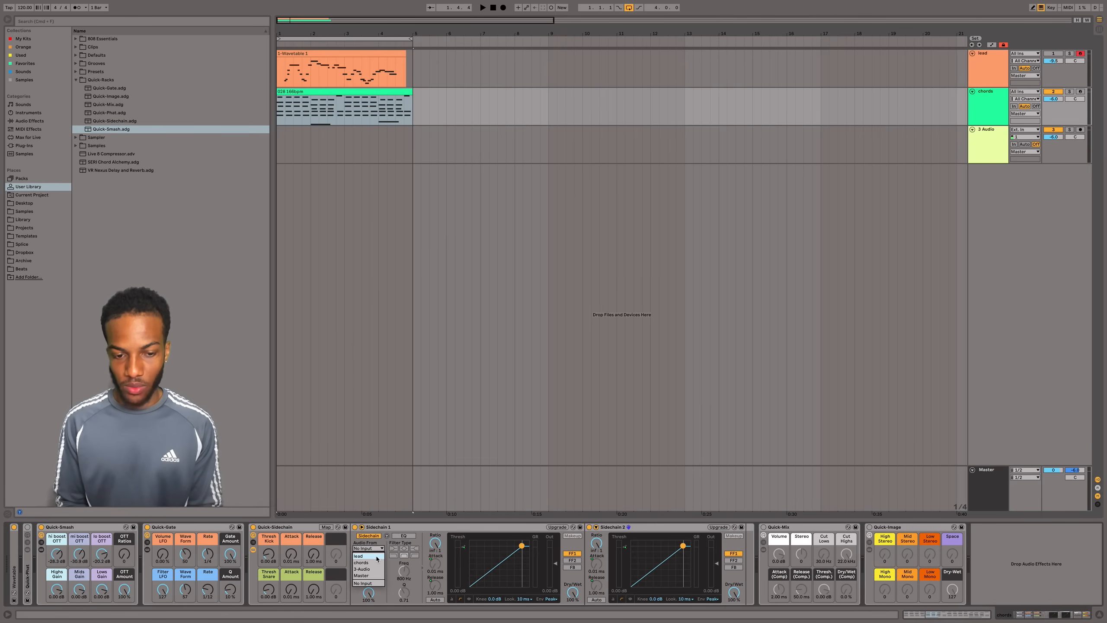
{"action": "left_click", "coordinate": [370, 549]}
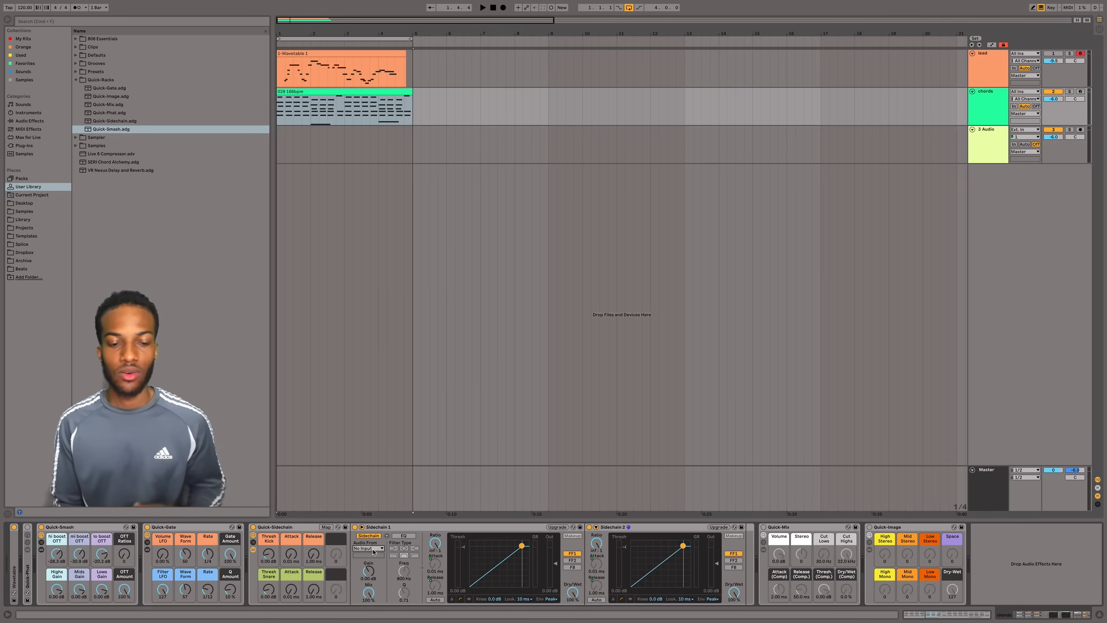
{"action": "left_click", "coordinate": [362, 527]}
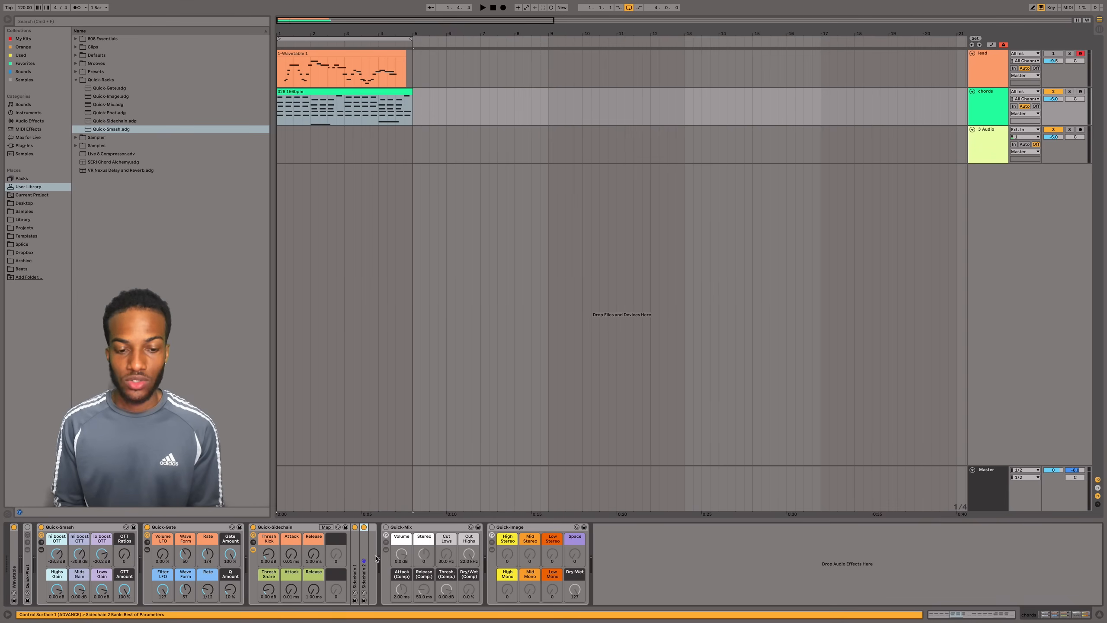
- Expand Sidechain 1 and Sidechain 2 to examine both compressors alongside Quick-Sidechain's kick Threshold and Attack macros
{"action": "double_click", "coordinate": [364, 564]}
{"action": "double_click", "coordinate": [356, 563]}
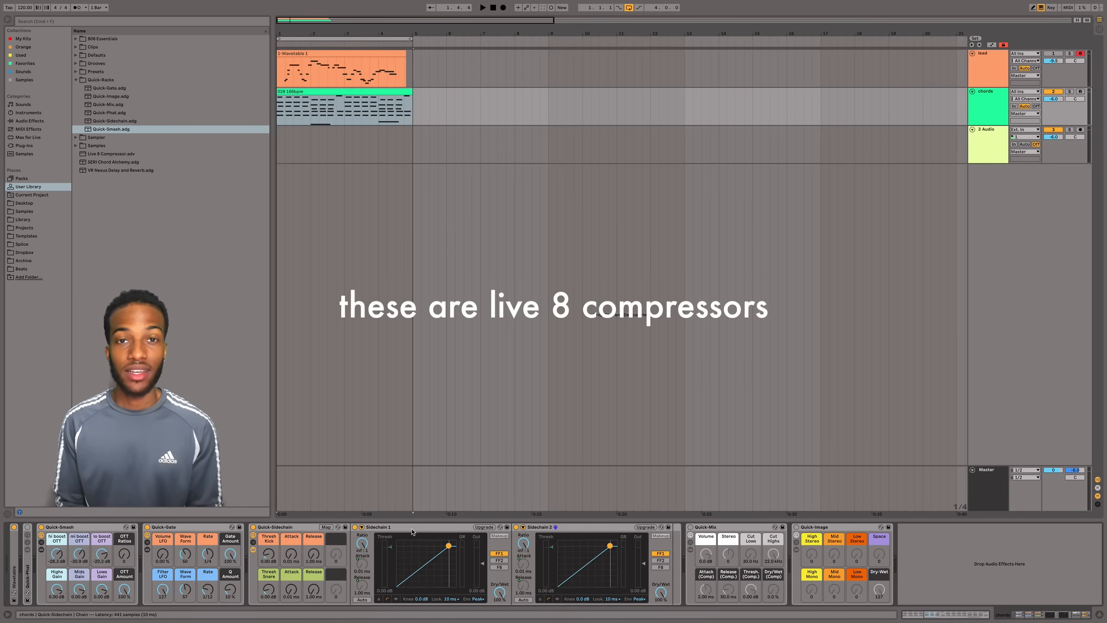
{"action": "left_click", "coordinate": [412, 531]}
{"action": "left_click", "coordinate": [253, 550]}
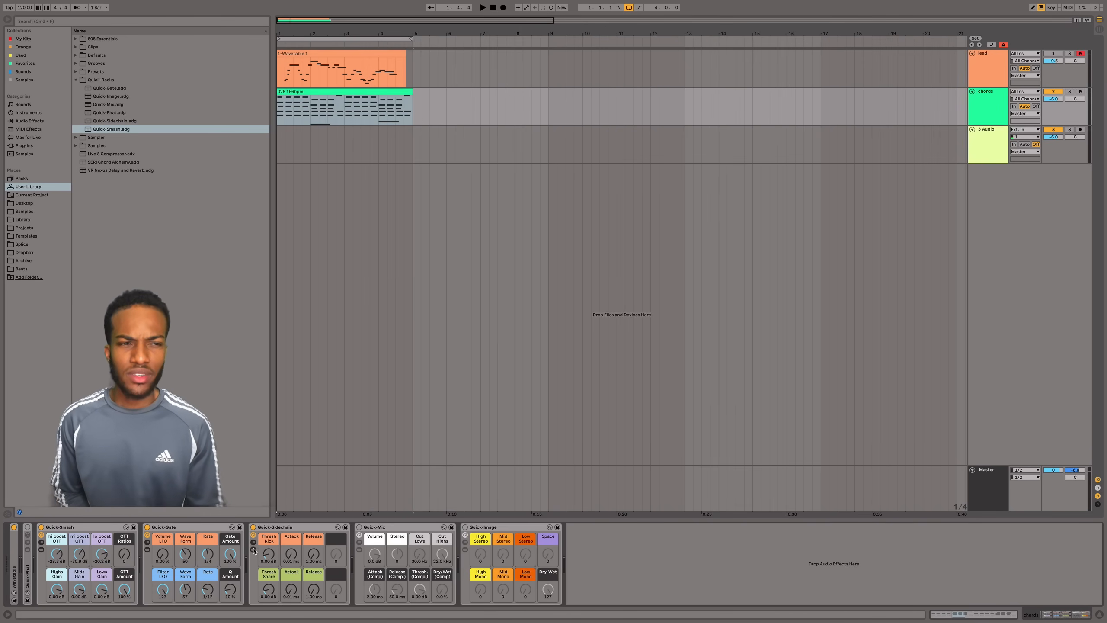
{"action": "left_click", "coordinate": [254, 550]}
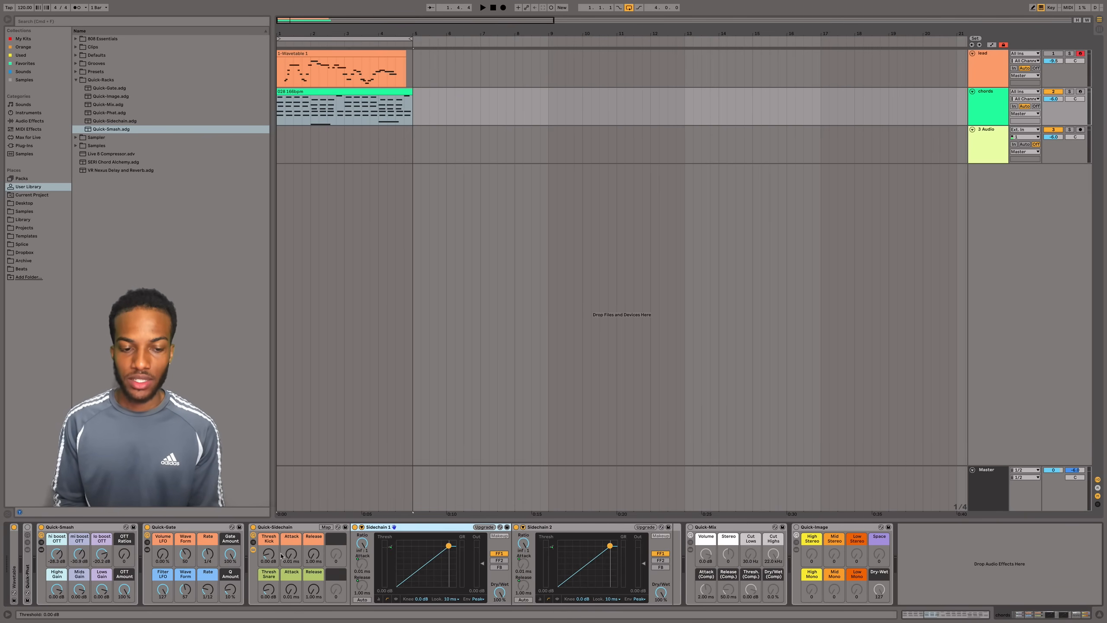
{"action": "left_click_drag", "start_coordinate": [291, 554], "coordinate": [291, 551]}
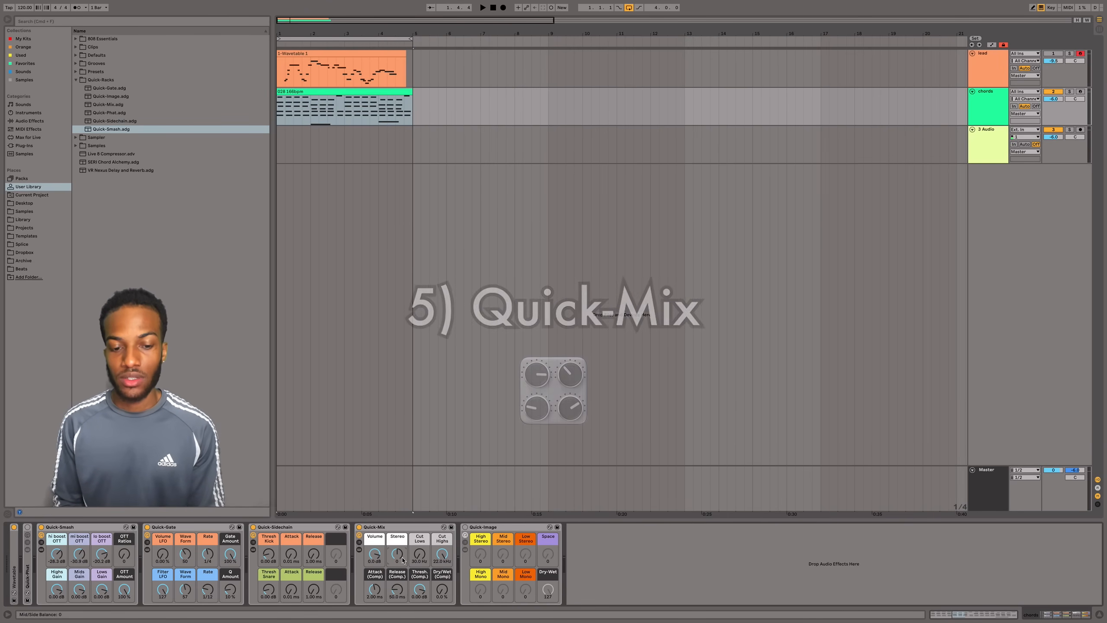
- Play the chords with Quick-Mix's Stereo at 100S, reset it to 0 and inspect the inner Utility device
{"action": "key", "text": "space"}
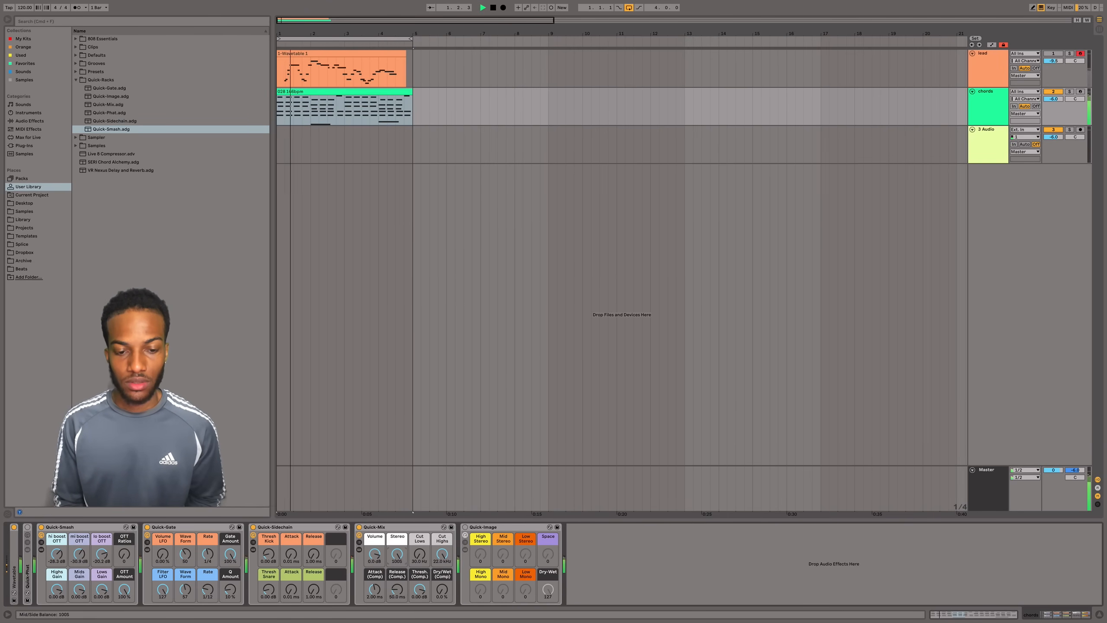
{"action": "left_click", "coordinate": [359, 549]}
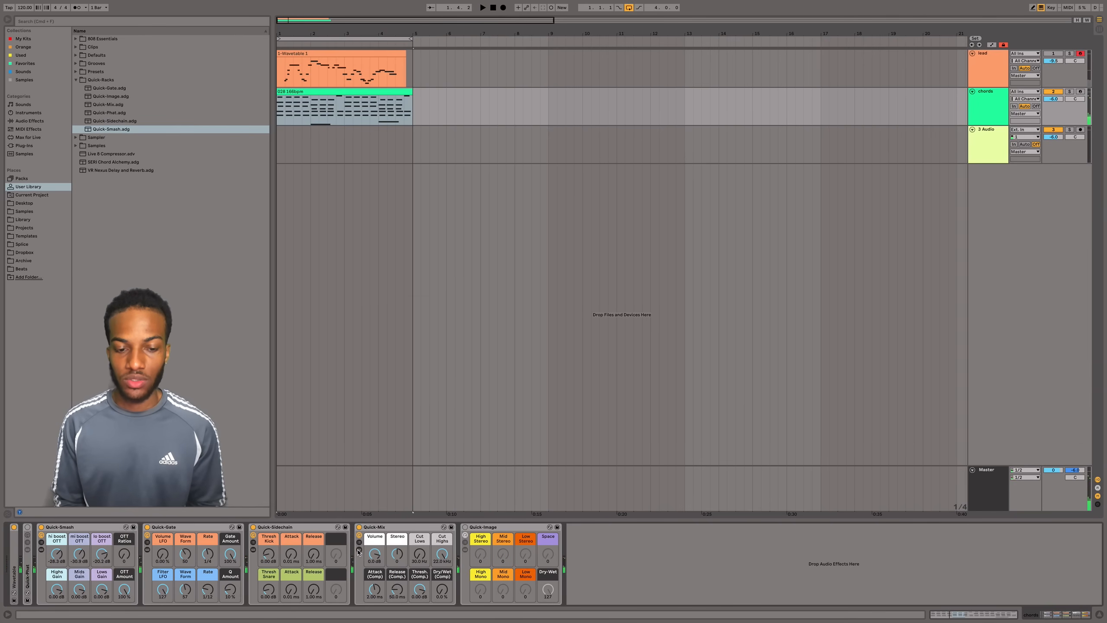
{"action": "double_click", "coordinate": [482, 570]}
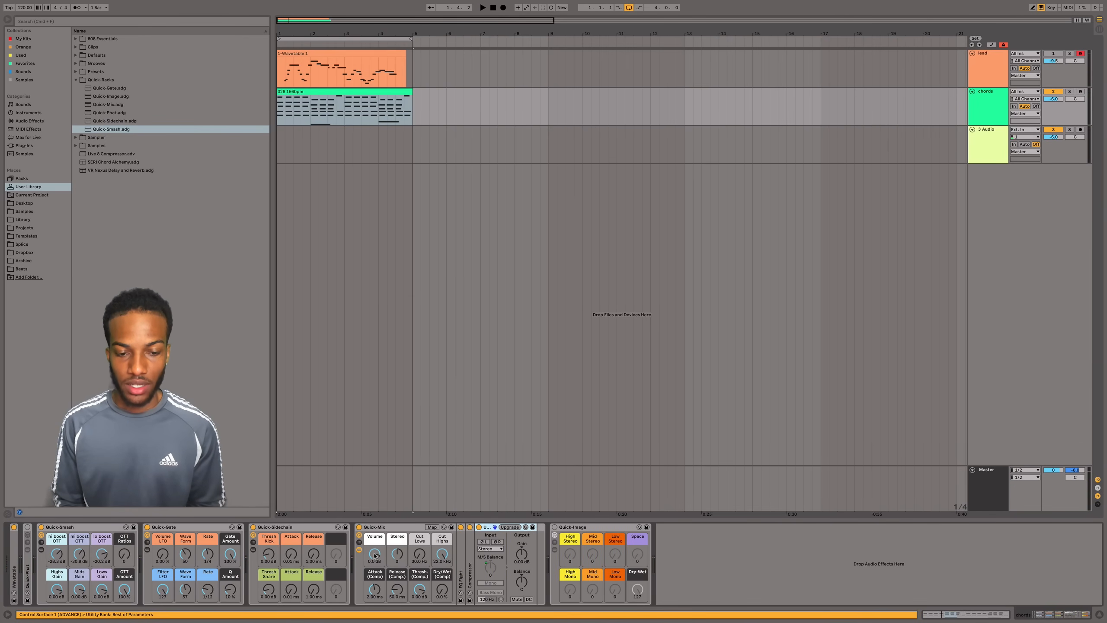
{"action": "double_click", "coordinate": [486, 527]}
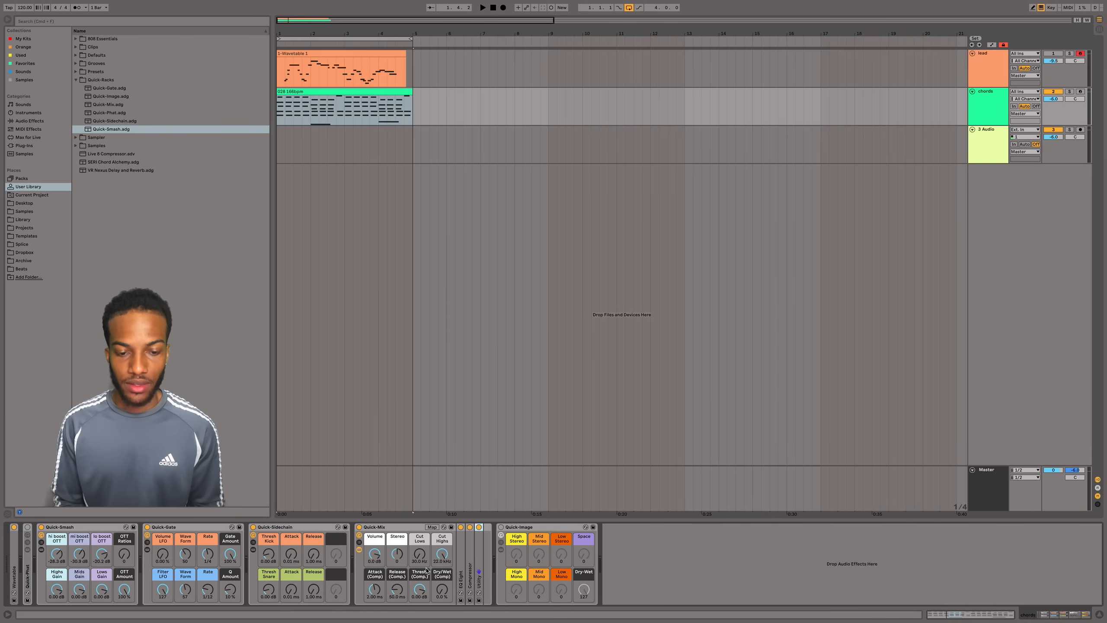
- Play the chords with Quick-Mix's Cut Lows near 403 Hz and Cut Highs near 580 Hz in turn, resetting both and hiding the inner devices
{"action": "mouse_move", "coordinate": [422, 561]}
{"action": "left_mouse_down"}
{"action": "mouse_move", "coordinate": [423, 545]}
{"action": "mouse_move", "coordinate": [422, 562]}
{"action": "left_mouse_up"}
{"action": "key", "text": "space"}
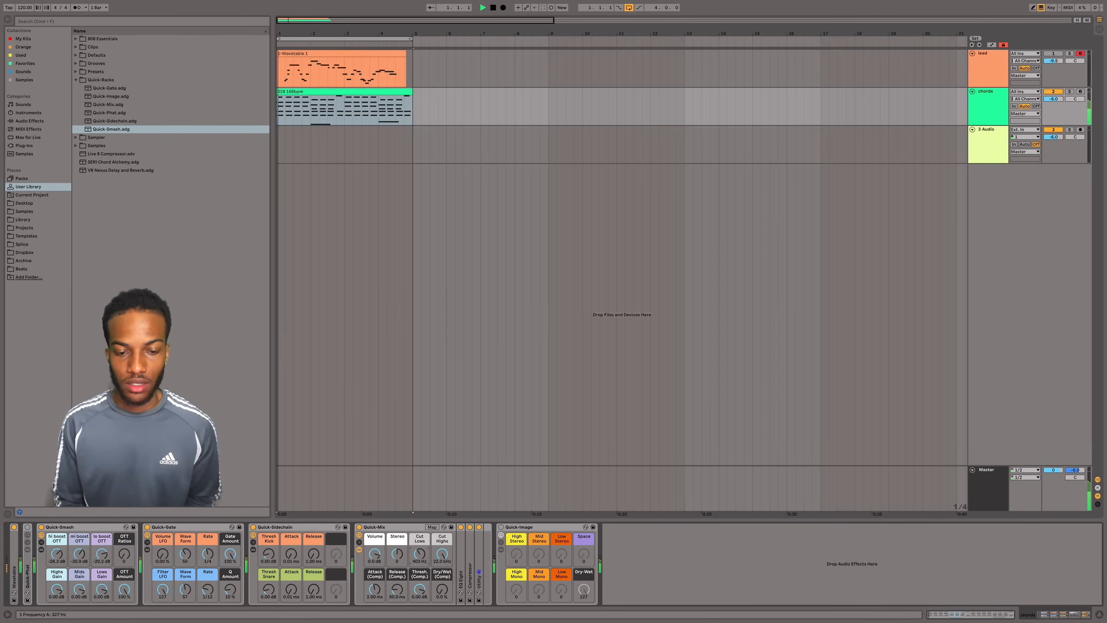
{"action": "key", "text": "space"}
{"action": "key", "text": "space"}
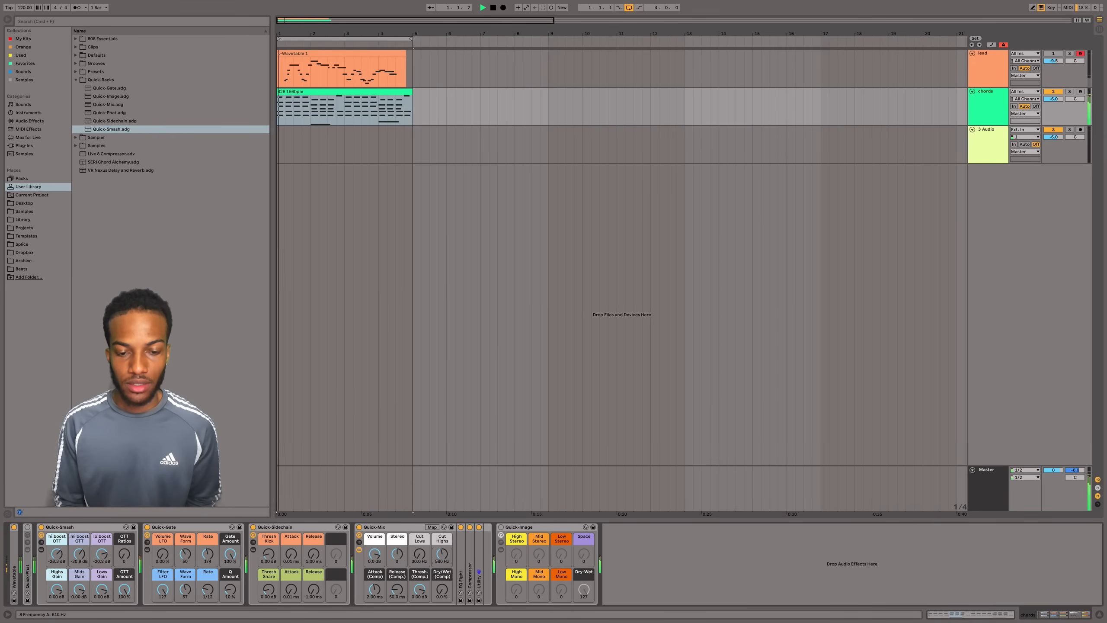
{"action": "key", "text": "space"}
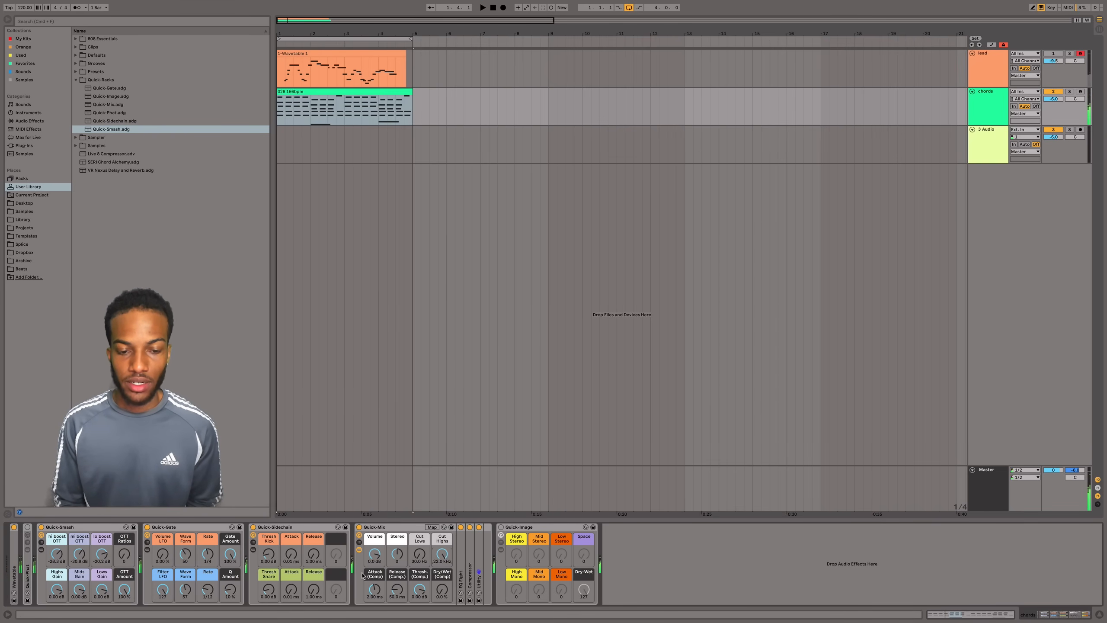
{"action": "left_click", "coordinate": [359, 550]}
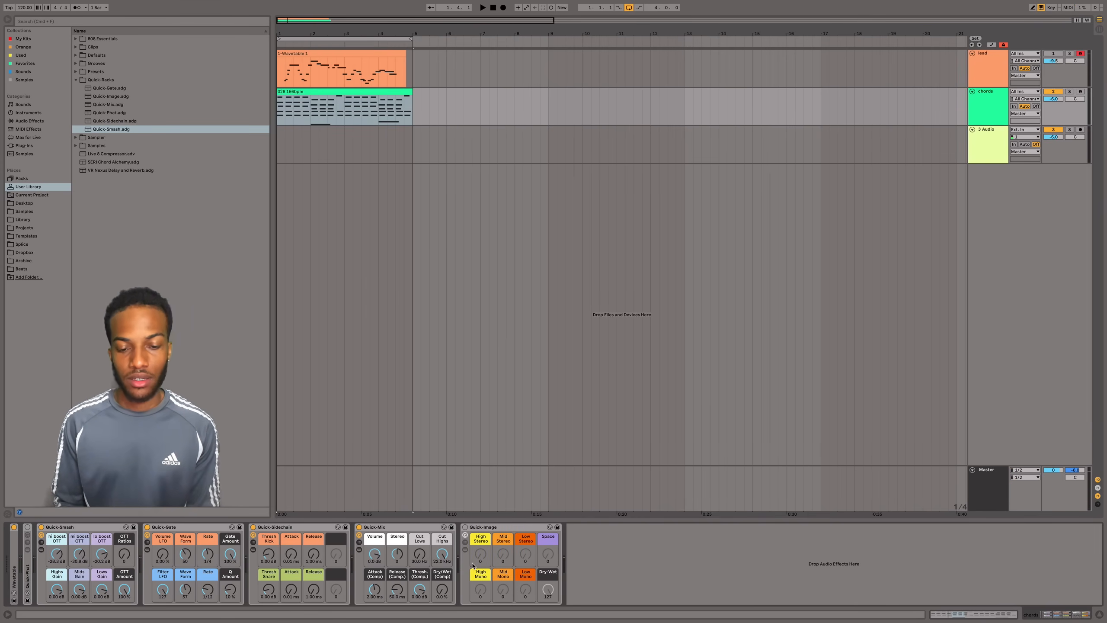
- Turn on Quick-Image and unfold the Quick-Phat rack, leaving Quick-Image selected
{"action": "left_click", "coordinate": [465, 527]}
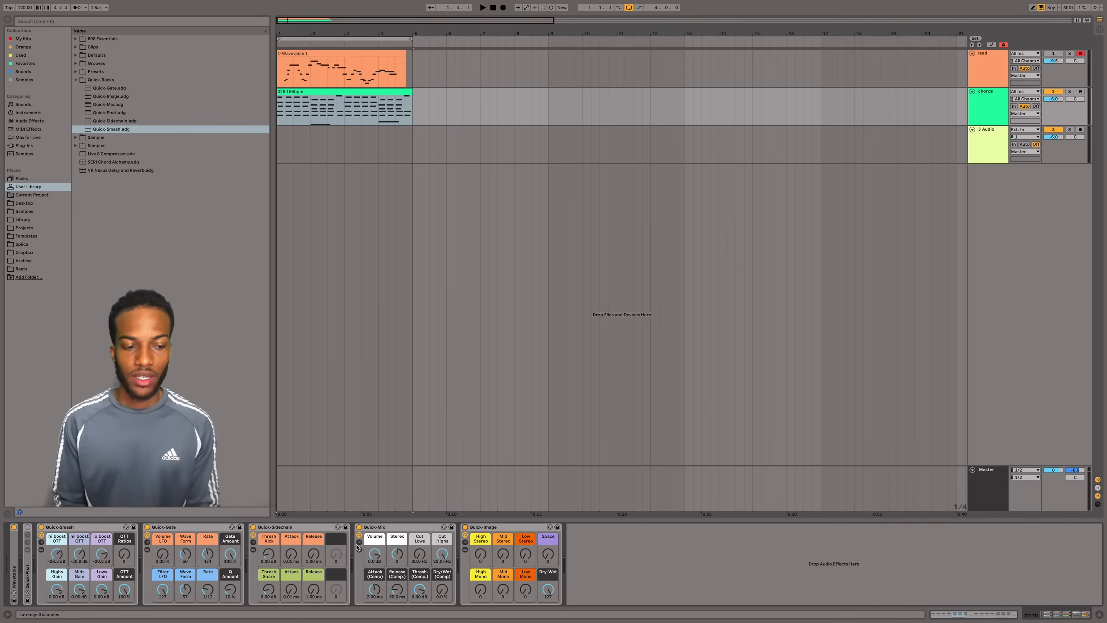
{"action": "double_click", "coordinate": [28, 579]}
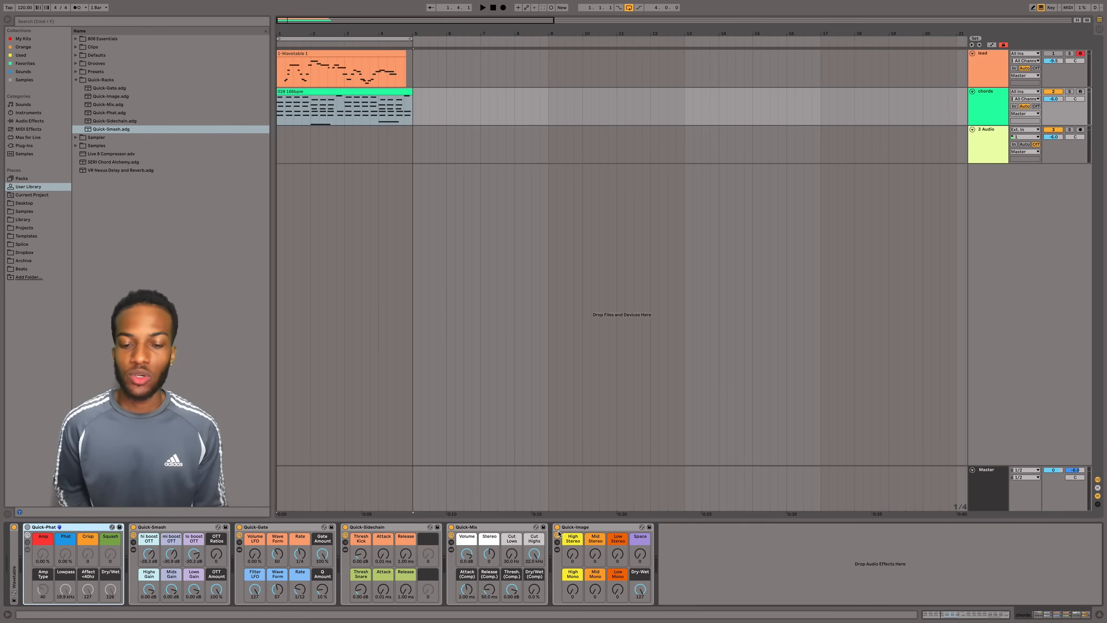
{"action": "left_click", "coordinate": [474, 527]}
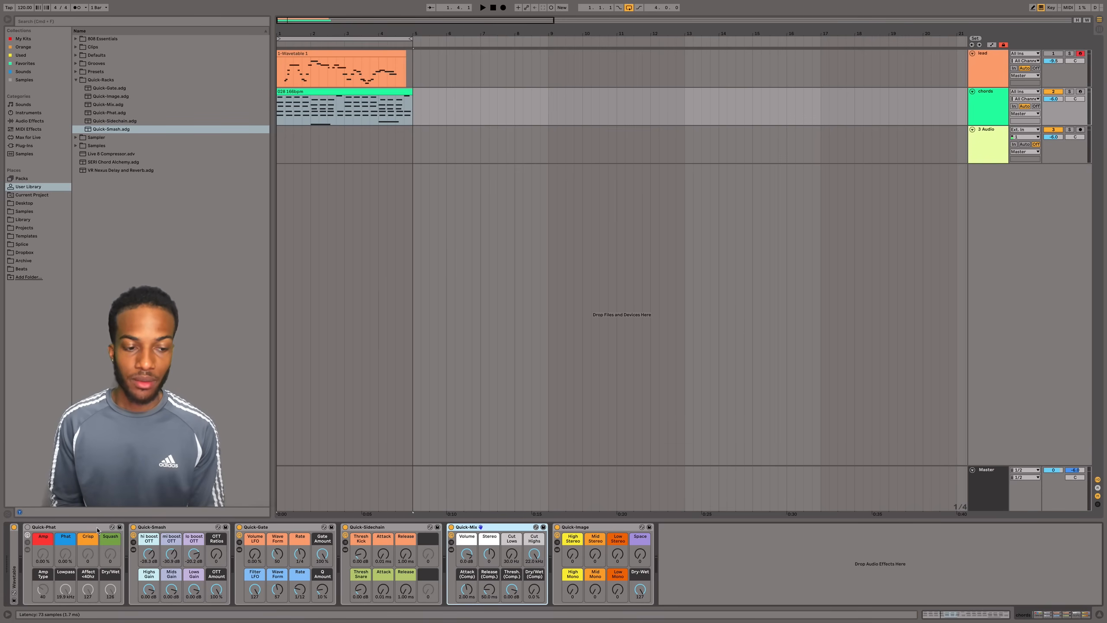
{"action": "left_click", "coordinate": [589, 530]}
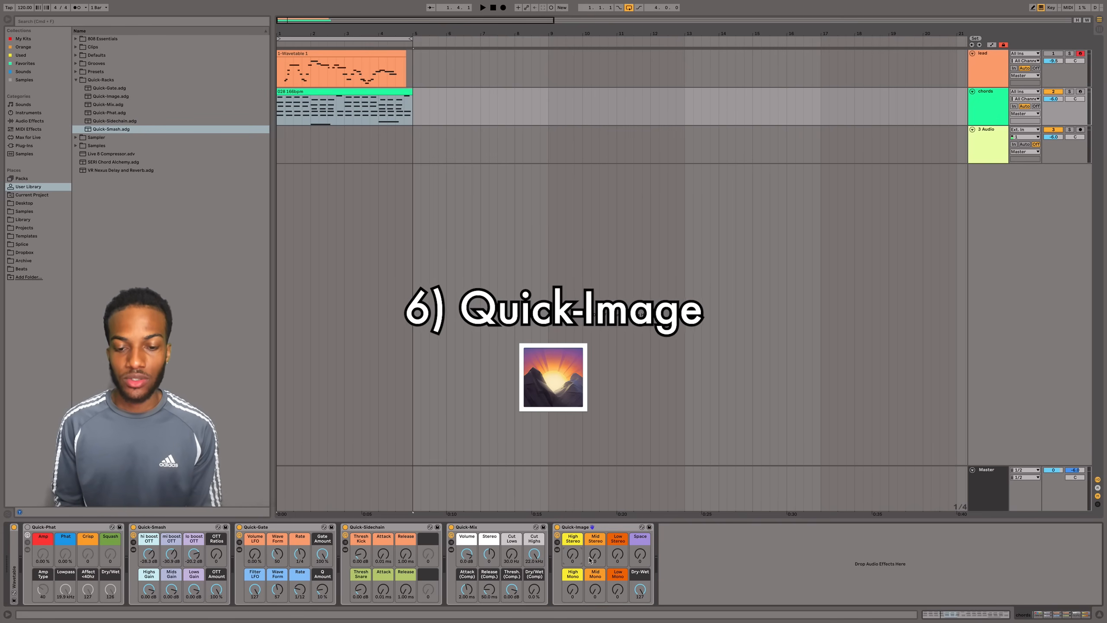
- Play the chords with Quick-Image's High Stereo at 127, turn off Quick-Gate and reset High Stereo to 0
{"action": "mouse_move", "coordinate": [572, 555]}
{"action": "left_mouse_down"}
{"action": "mouse_move", "coordinate": [572, 493]}
{"action": "mouse_move", "coordinate": [572, 555]}
{"action": "left_mouse_up"}
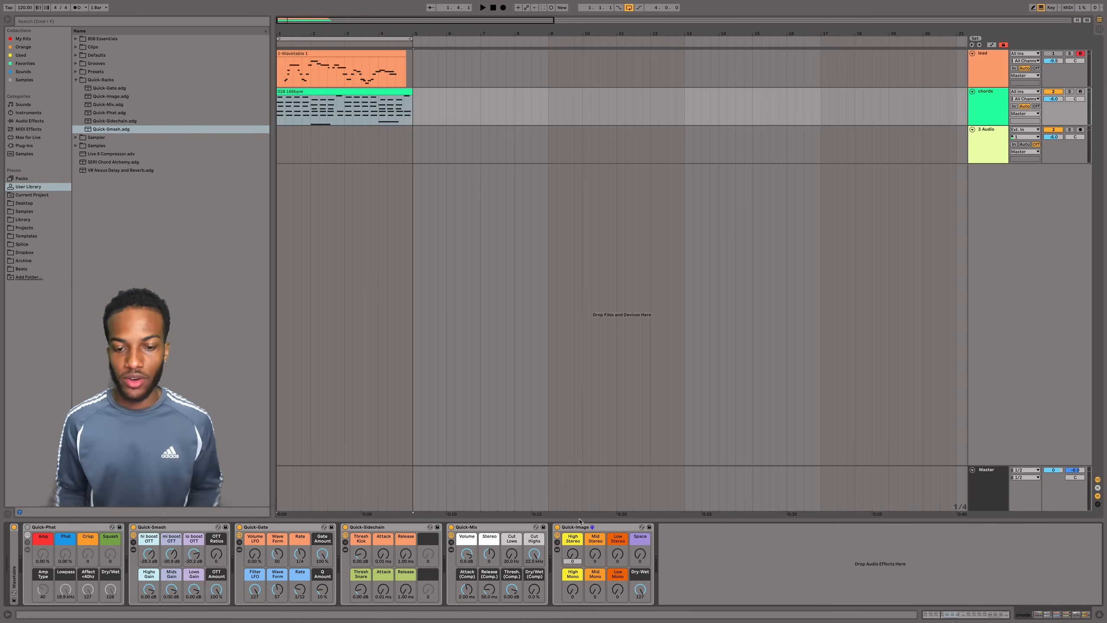
{"action": "key", "text": "space"}
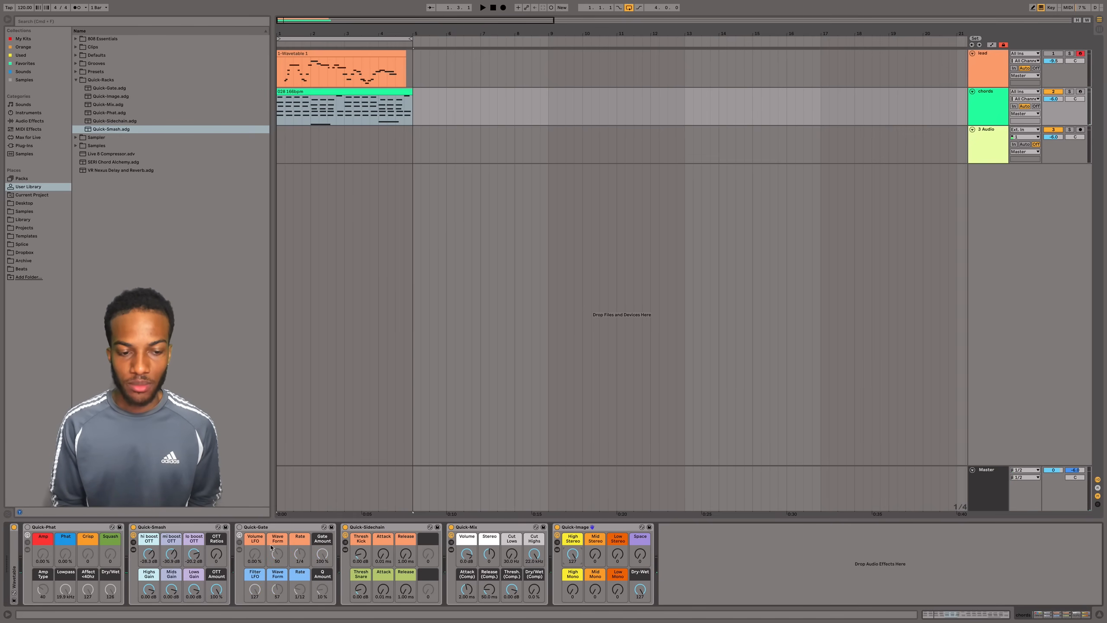
{"action": "double_click", "coordinate": [572, 558]}
- Audition a raised Mid Stereo on the chords, reset it to 0 and play them with Low Stereo at 127
{"action": "left_click_drag", "start_coordinate": [597, 557], "coordinate": [597, 498]}
{"action": "key", "text": "space"}
{"action": "double_click", "coordinate": [597, 557]}
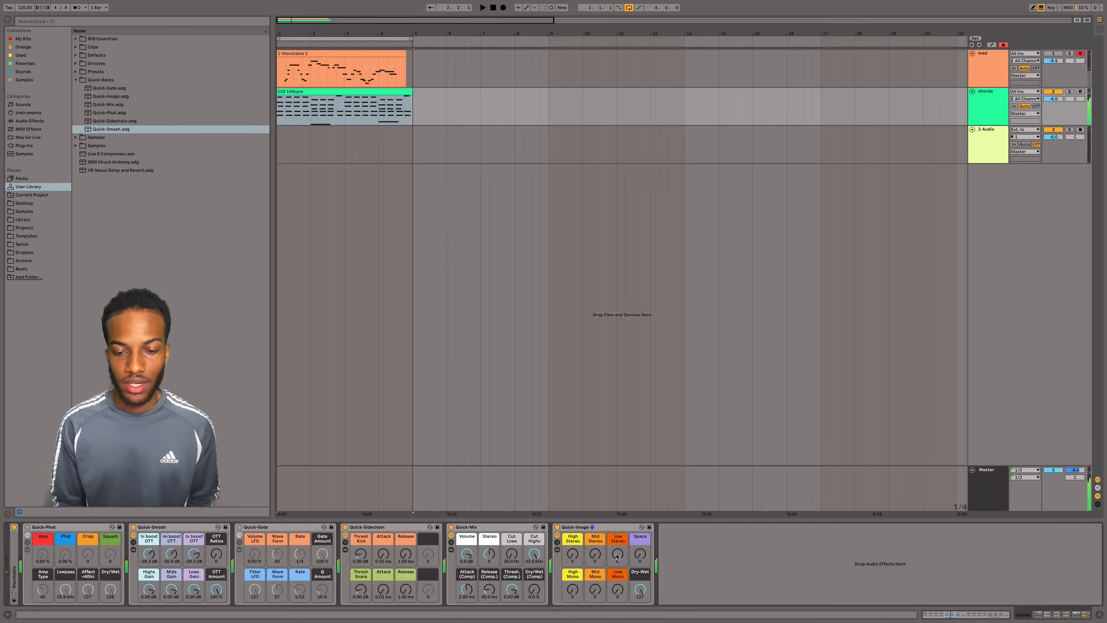
{"action": "double_click", "coordinate": [618, 555]}
{"action": "key", "text": "space"}
{"action": "key", "text": "space"}
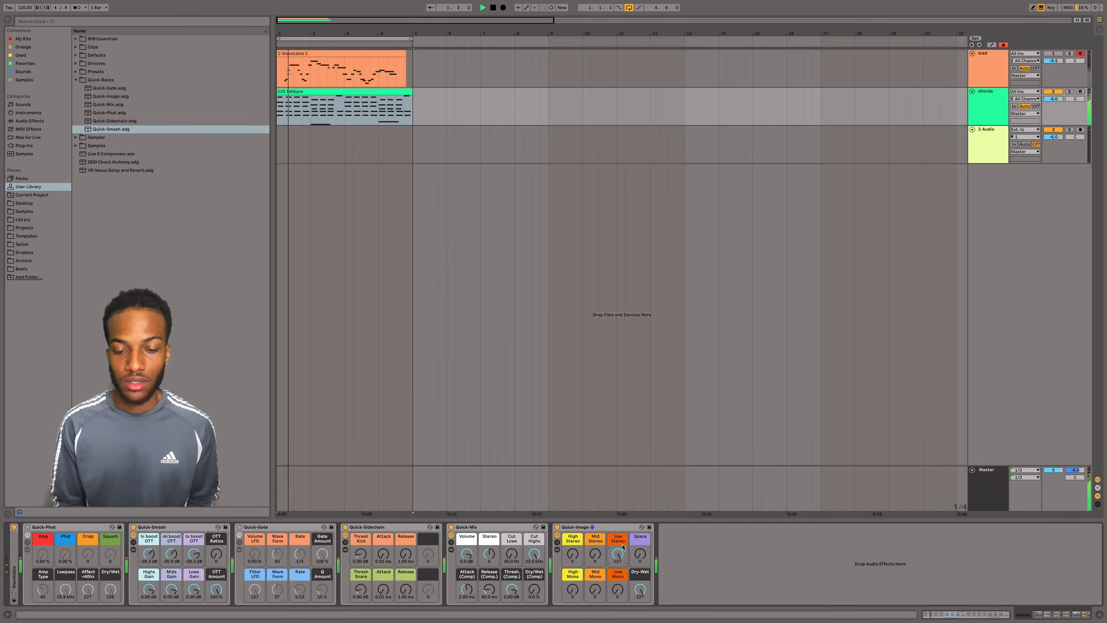
- Play the chords with High and Mid Stereo at 127, without and with Low Stereo at 127, and reset all three to 0
{"action": "double_click", "coordinate": [595, 557]}
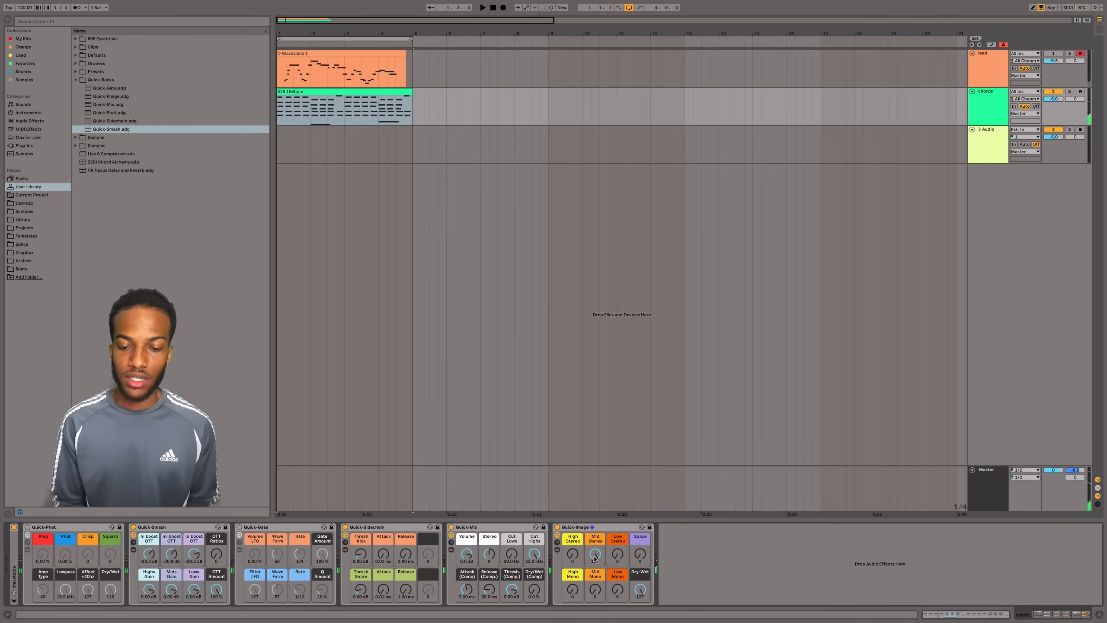
{"action": "double_click", "coordinate": [573, 561]}
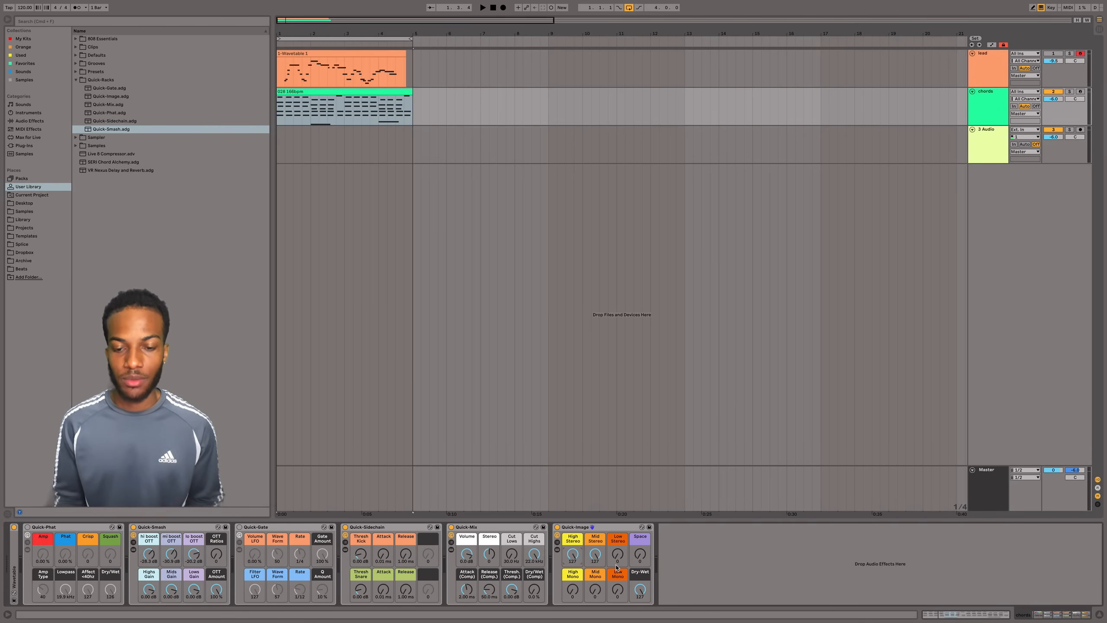
{"action": "key", "text": "space"}
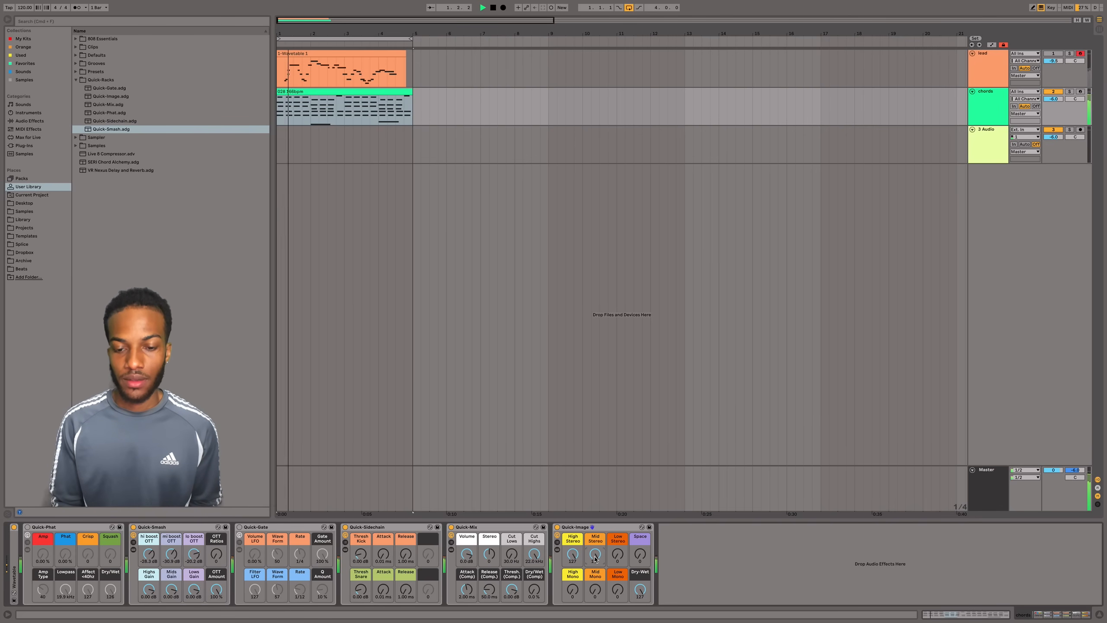
{"action": "left_click_drag", "start_coordinate": [617, 554], "coordinate": [617, 502]}
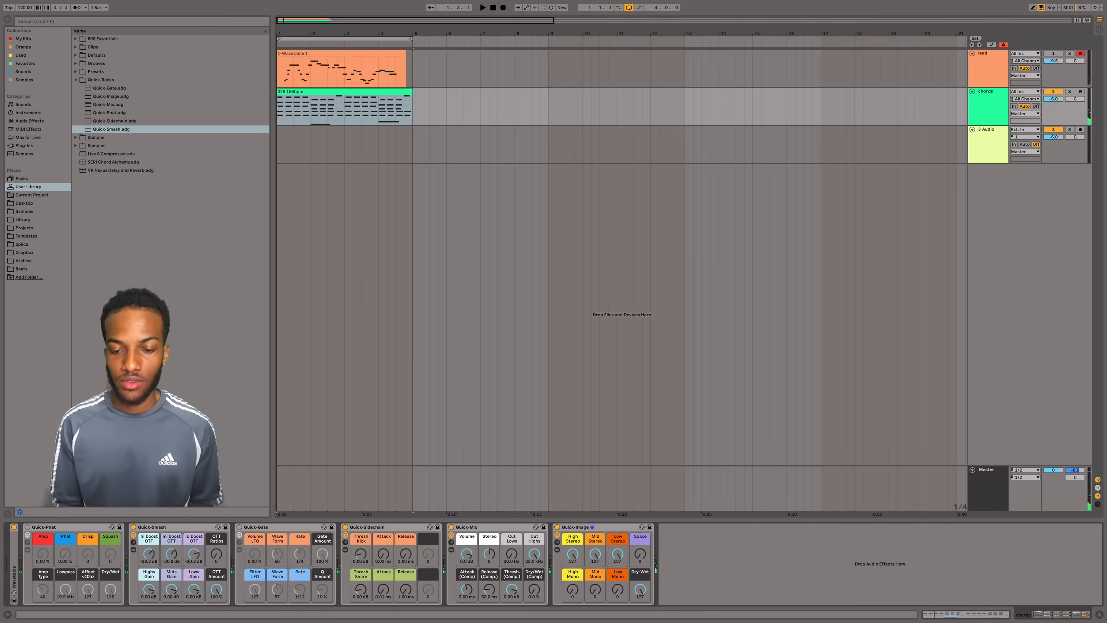
{"action": "key", "text": "space"}
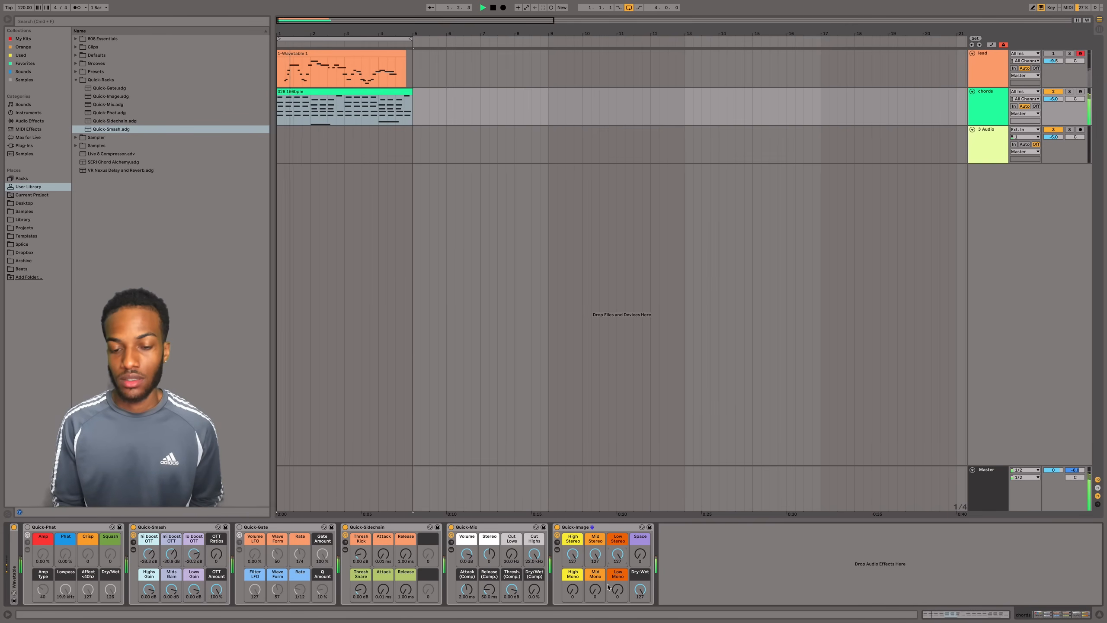
{"action": "left_click_drag", "start_coordinate": [617, 554], "coordinate": [595, 606]}
{"action": "left_click_drag", "start_coordinate": [573, 554], "coordinate": [583, 605]}
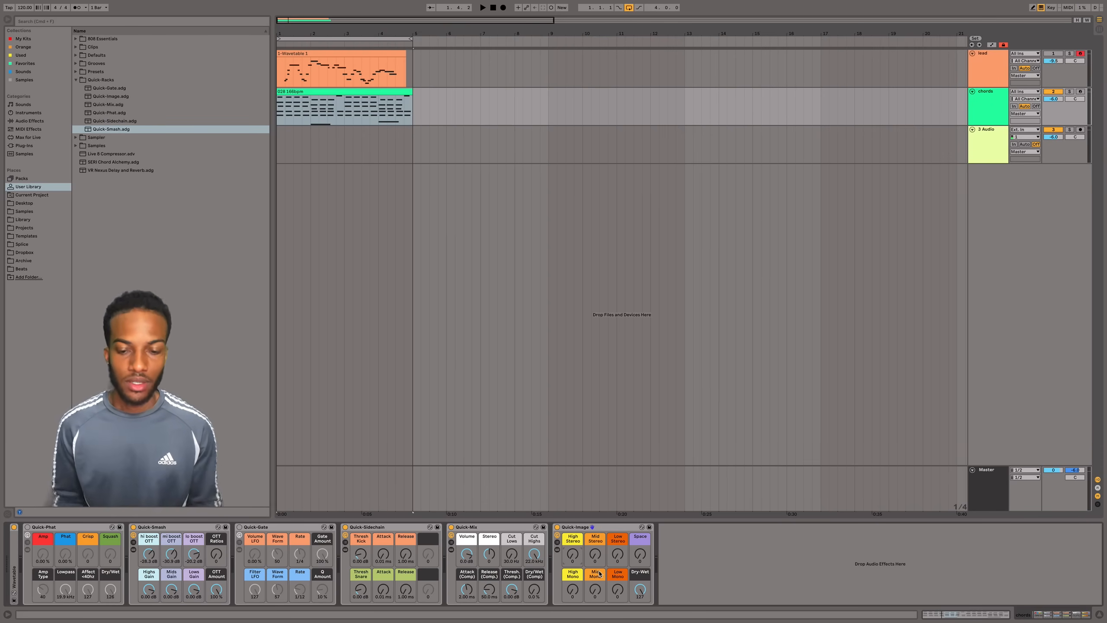
- Audition Quick-Image's High Mono and Mid Mono macros on the chords and return both to 0
{"action": "left_click_drag", "start_coordinate": [574, 587], "coordinate": [574, 527]}
{"action": "key", "text": "space"}
{"action": "left_click_drag", "start_coordinate": [596, 589], "coordinate": [573, 619]}
{"action": "key", "text": "space"}
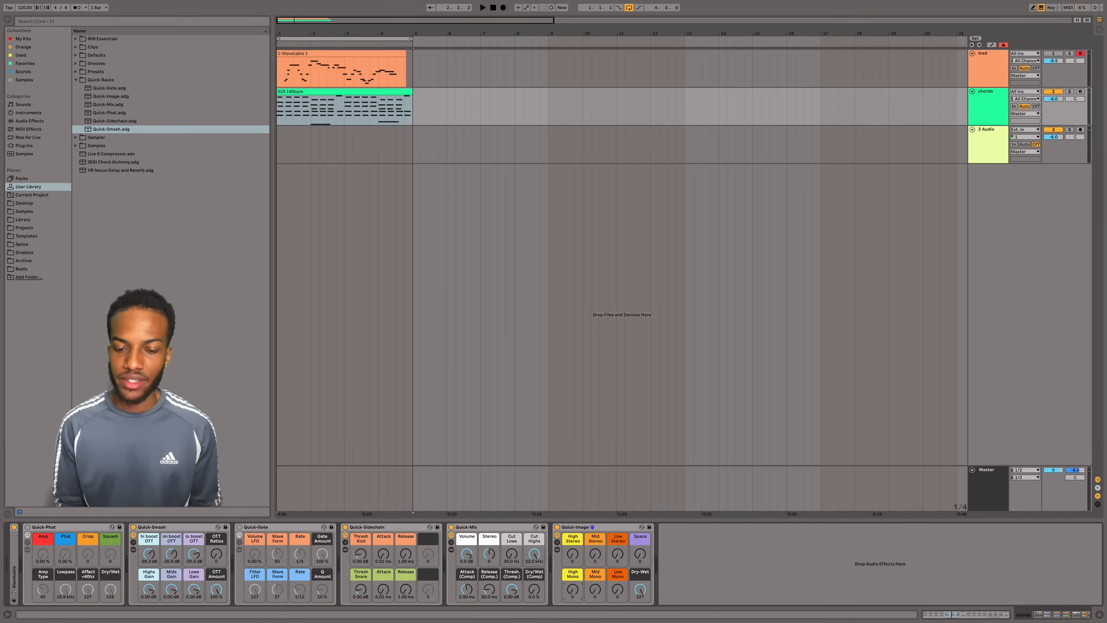
- Play the chords with Quick-Image's Space at 127 and reset it to 0
{"action": "left_click_drag", "start_coordinate": [643, 558], "coordinate": [643, 528]}
{"action": "key", "text": "space"}
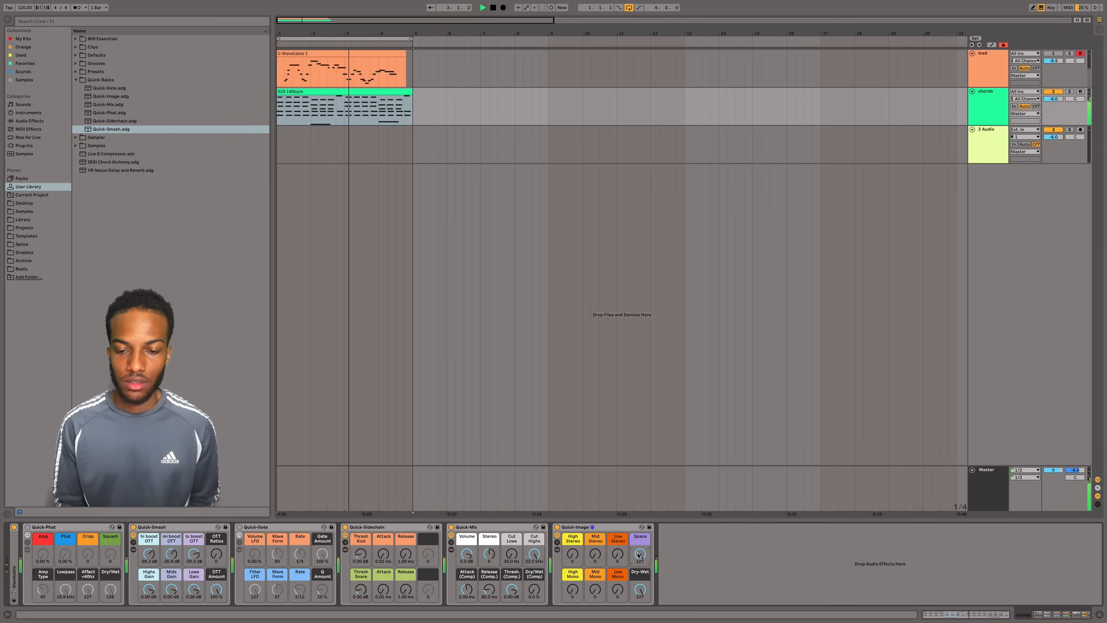
{"action": "key", "text": "space"}
{"action": "double_click", "coordinate": [638, 555]}
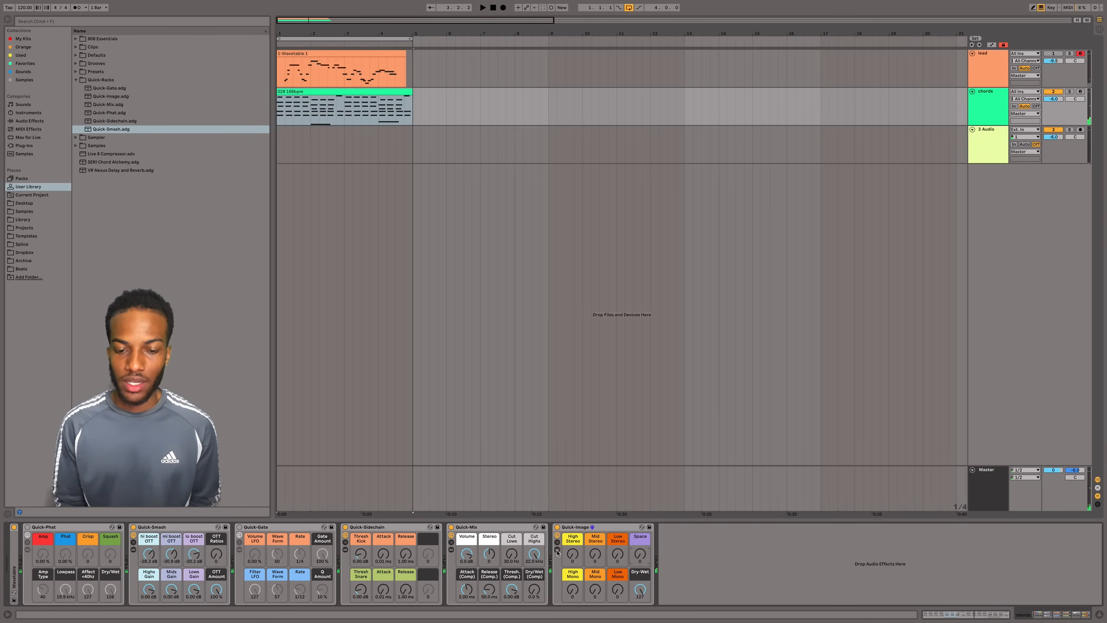
- Examine Quick-Image's chain list with its Dry-Wet macro and hide the chains again
{"action": "left_click", "coordinate": [558, 550]}
{"action": "left_click", "coordinate": [558, 550]}
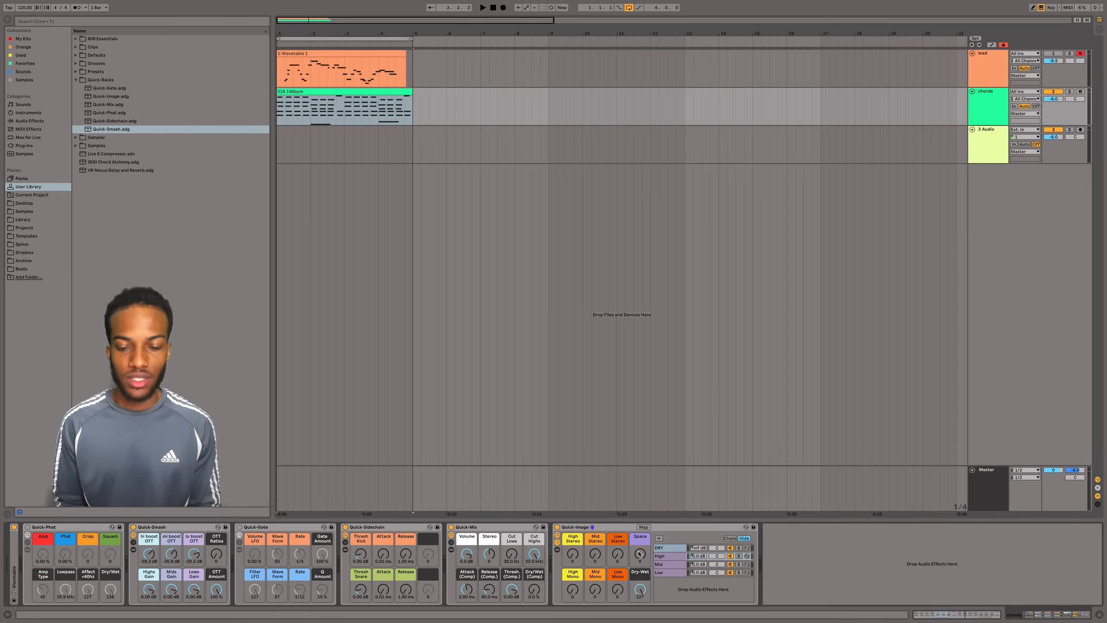
{"action": "left_click_drag", "start_coordinate": [640, 589], "coordinate": [640, 589]}
{"action": "left_click", "coordinate": [558, 546]}
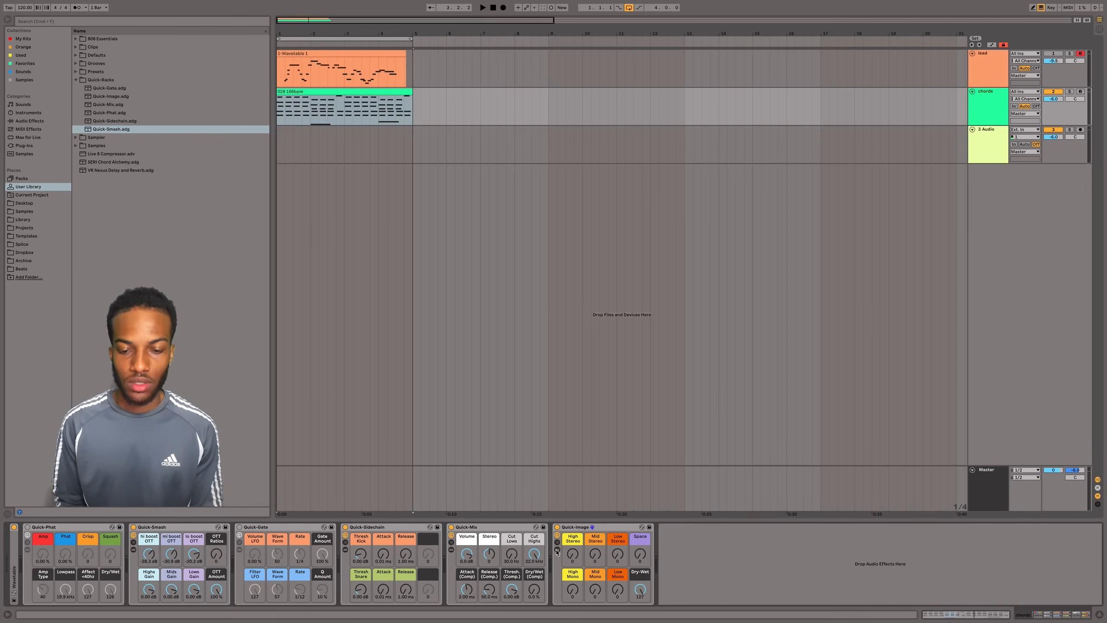